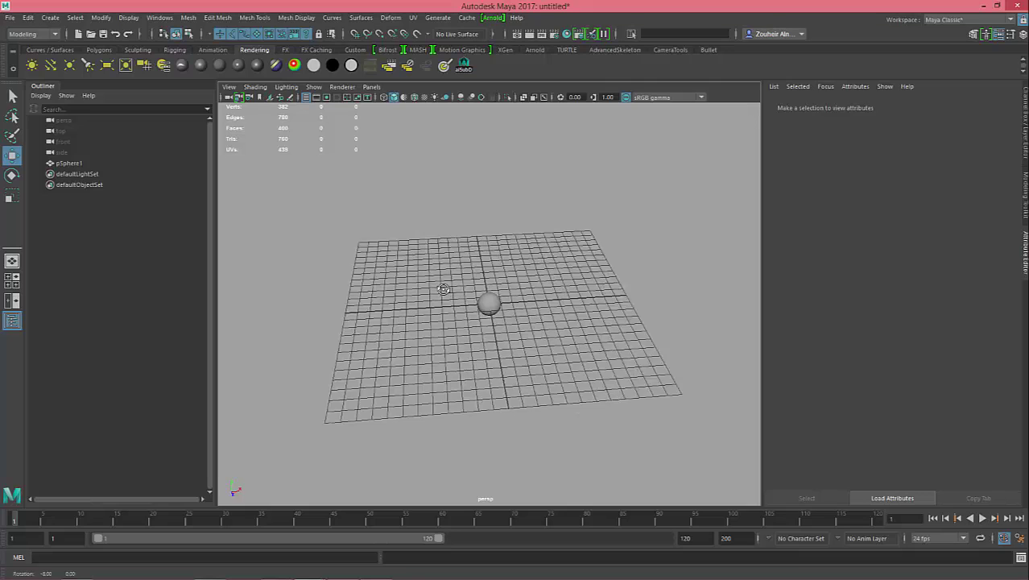
Step: Move the sphere toward the grid edge and duplicate it with offset into a row
left_click(489, 303)
mouse_move(507, 334)
left_mouse_down()
mouse_move(561, 385)
mouse_move(712, 343)
mouse_move(675, 339)
left_mouse_up()
key("ctrl+d")
key("shift+d")
key("shift+d")
key("shift+d")
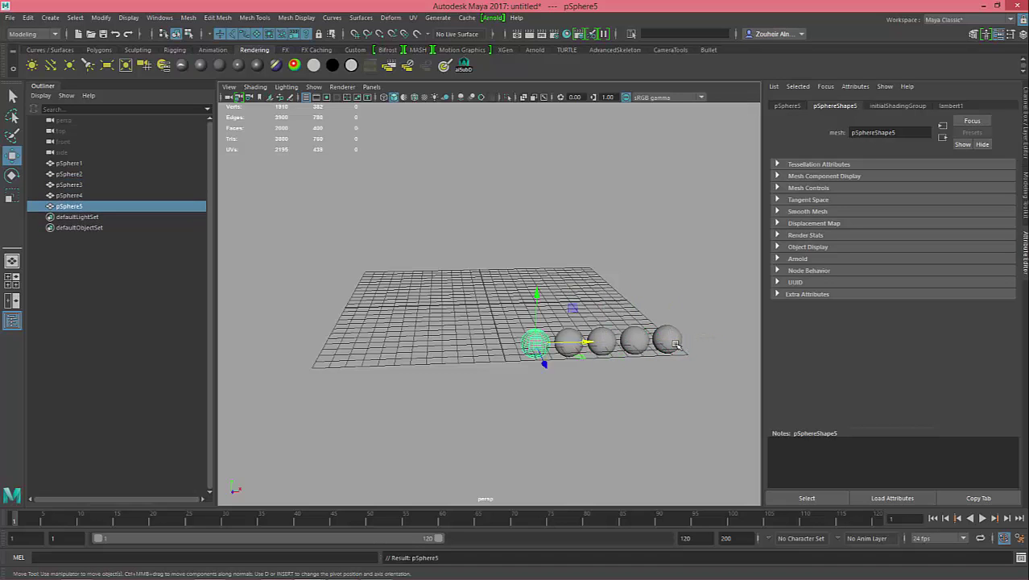
key("shift+d")
key("shift+d")
key("shift+d")
key("shift+d")
Step: Duplicate the row of spheres with an offset to fill out the 10×10 grid
left_click_drag(298, 266, 724, 362)
mouse_move(725, 362)
left_mouse_down("alt")
mouse_move(707, 302)
mouse_move(689, 325)
left_mouse_up("alt")
key("ctrl+d")
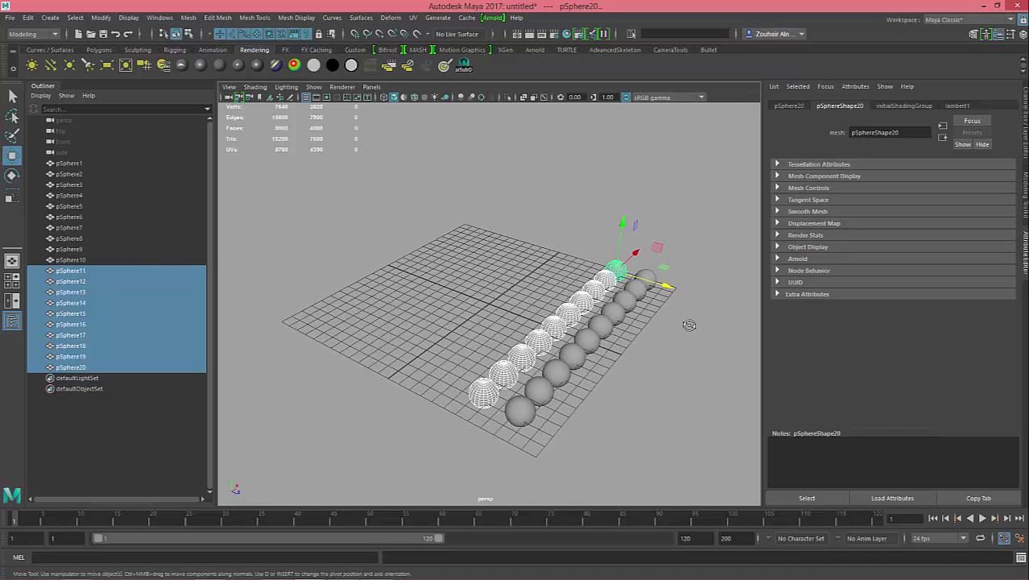
key("shift+d")
key("shift+d")
key("shift+d")
key("shift+d")
key("shift+d")
key("shift+d")
key("shift+d")
key("shift+d")
Step: Select all 100 spheres and group them under group1
left_click(632, 232)
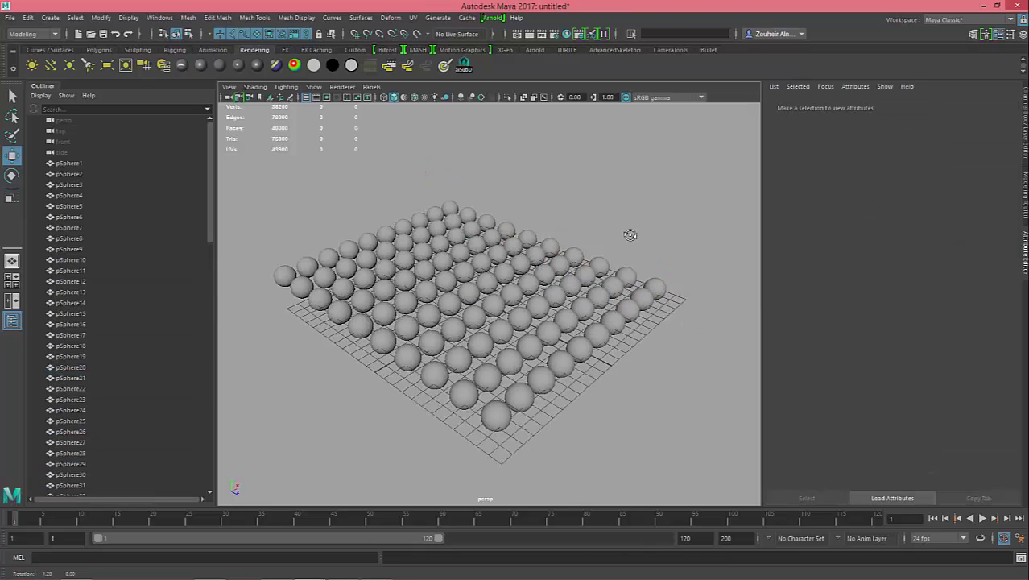
left_click_drag(314, 156, 716, 491)
key("ctrl+g")
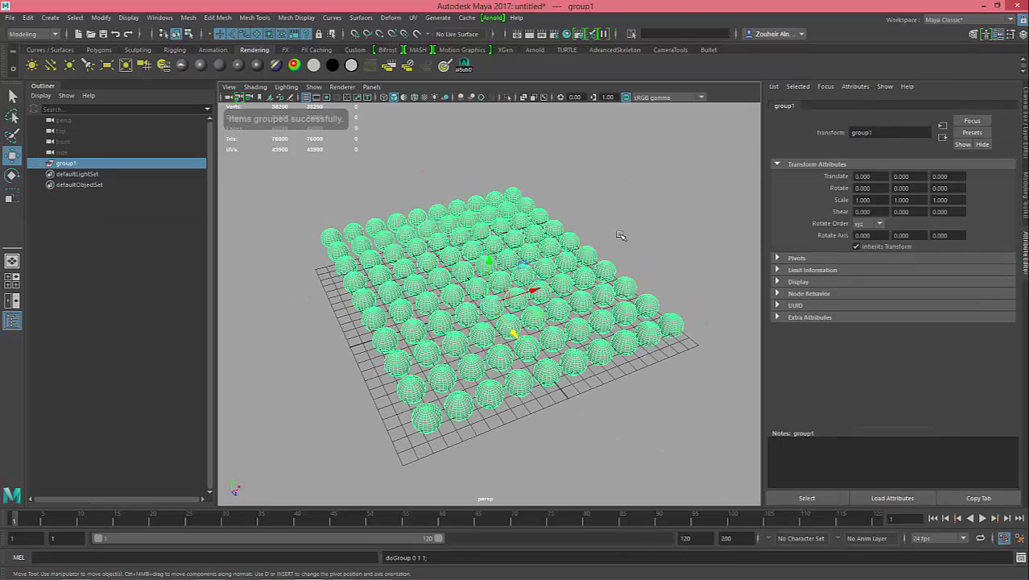
mouse_move(621, 233)
left_mouse_down("alt")
mouse_move(594, 284)
mouse_move(616, 292)
left_mouse_up("alt")
Step: Assign a new Arnold aiStandardSurface material to every sphere in the grid
left_click(596, 213)
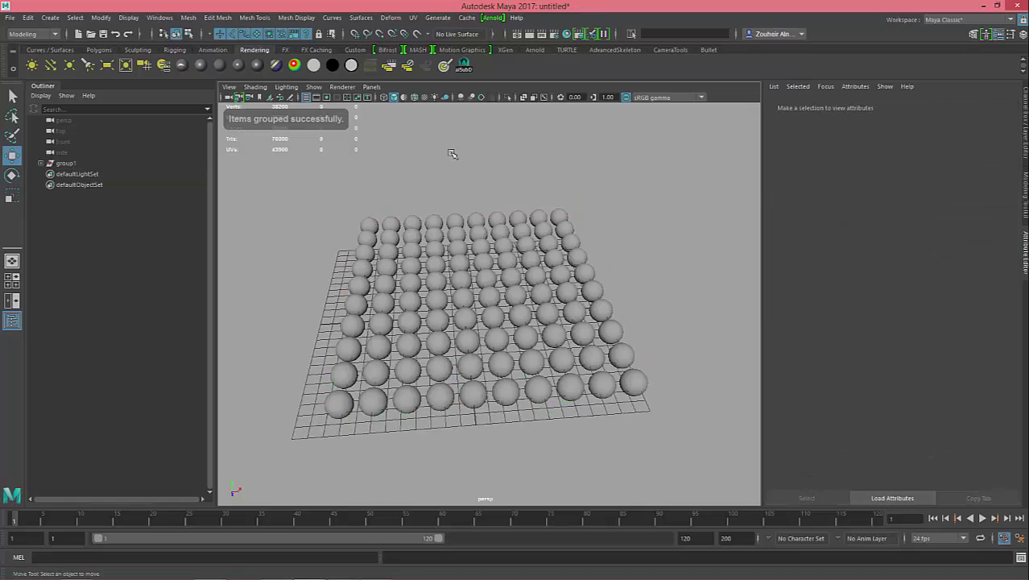
left_click_drag(282, 177, 697, 524)
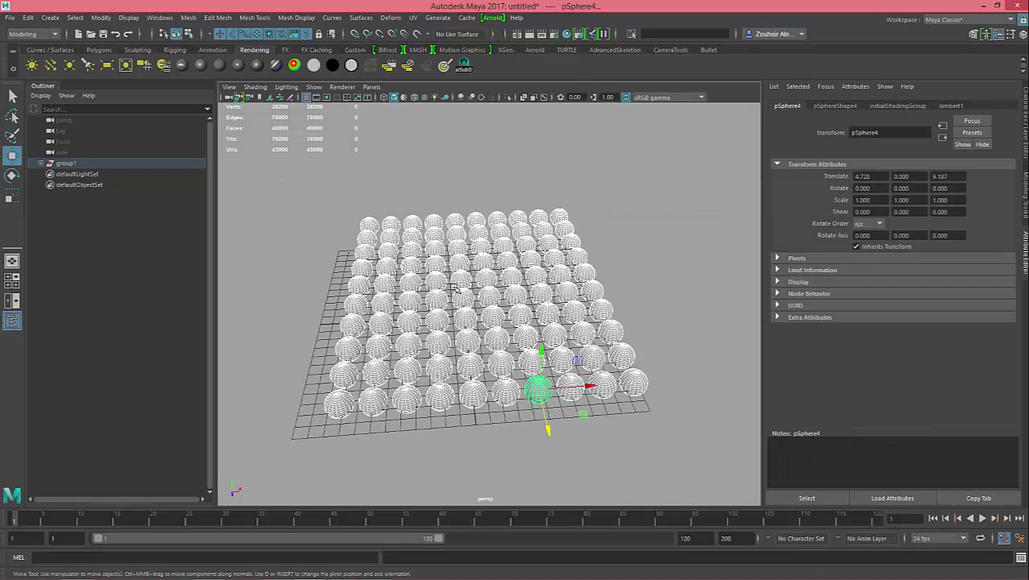
right_click_drag(454, 287, 443, 293)
left_click(487, 190)
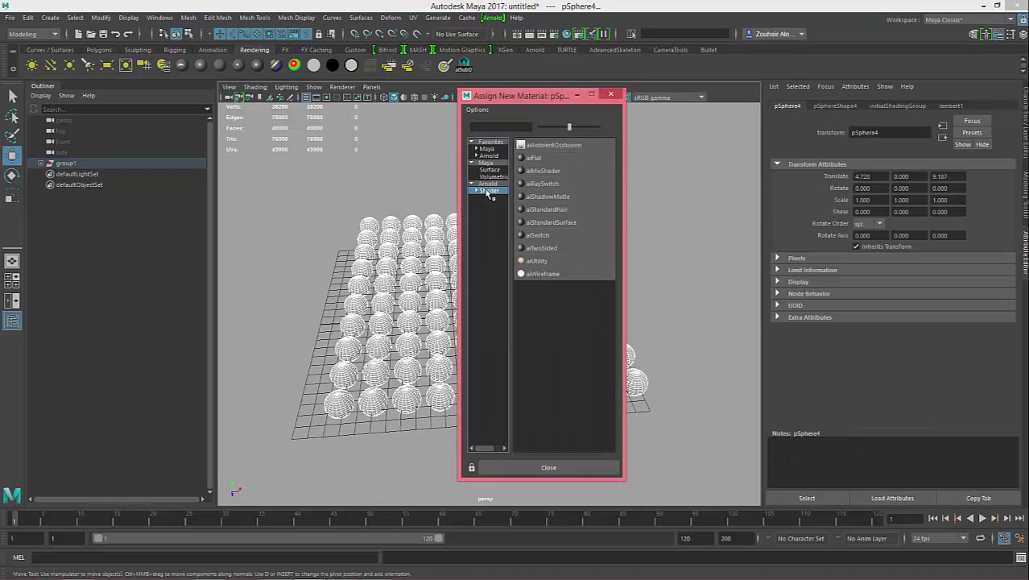
left_click(548, 223)
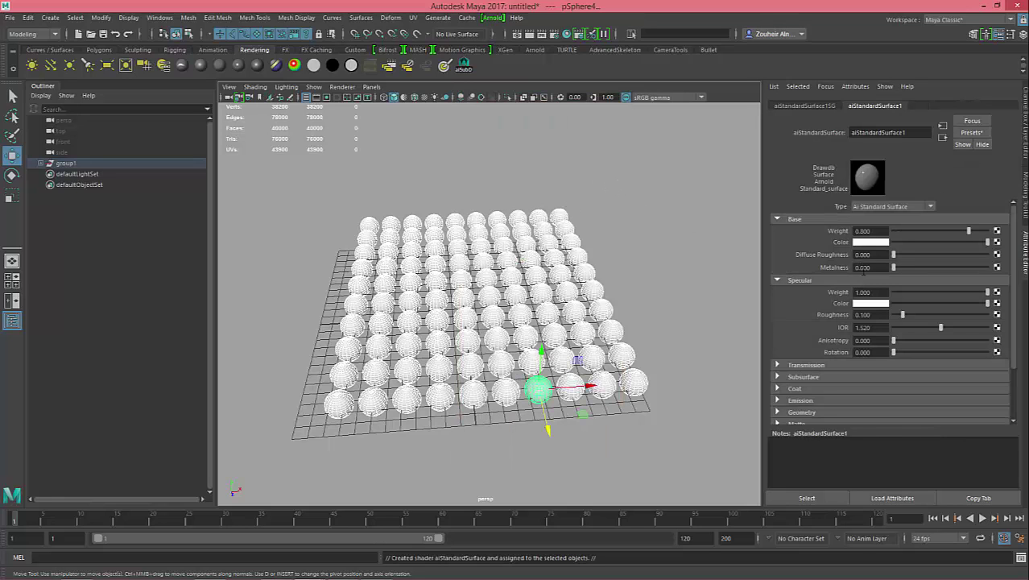
Step: Set aiStandardSurface1's Base Color to red
left_click(865, 244)
left_click(825, 216)
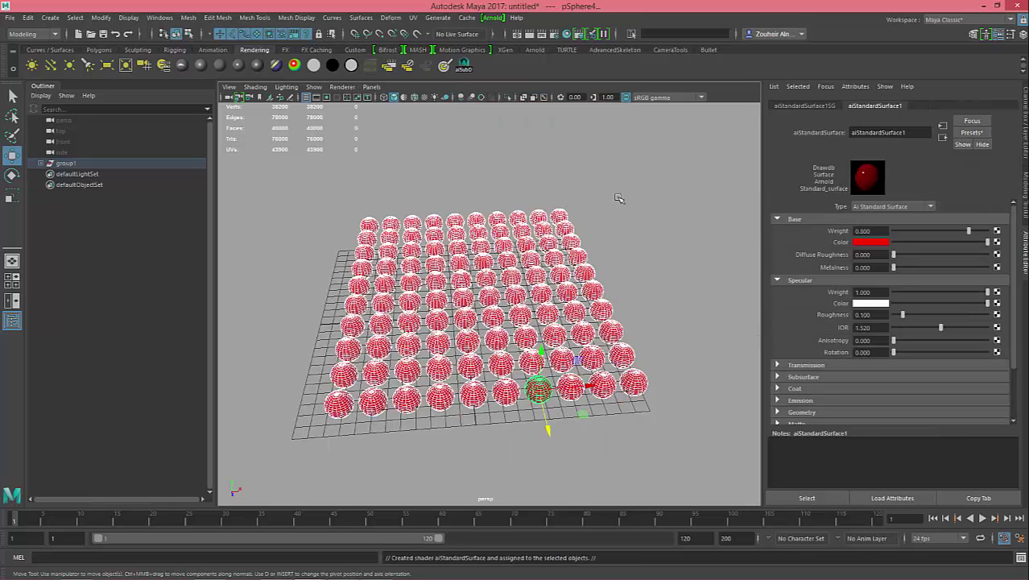
left_click(568, 234)
scroll(600, 248, "up", 2)
scroll(601, 248, "up", 2)
Step: Add an Arnold skydome light, render the grid in the Arnold RenderView, and open Hypershade
left_click(493, 17)
mouse_move(502, 72)
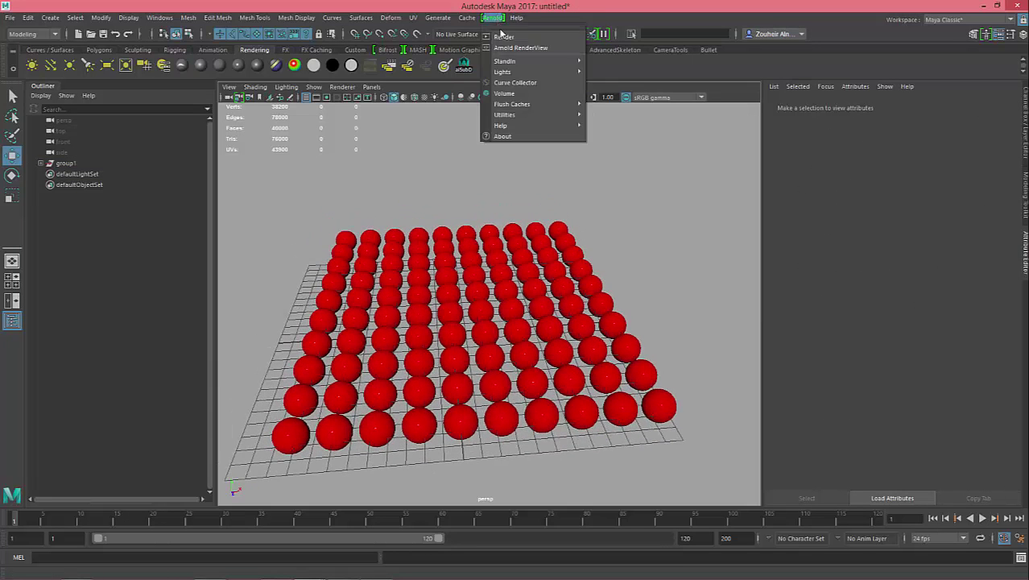
left_click(617, 92)
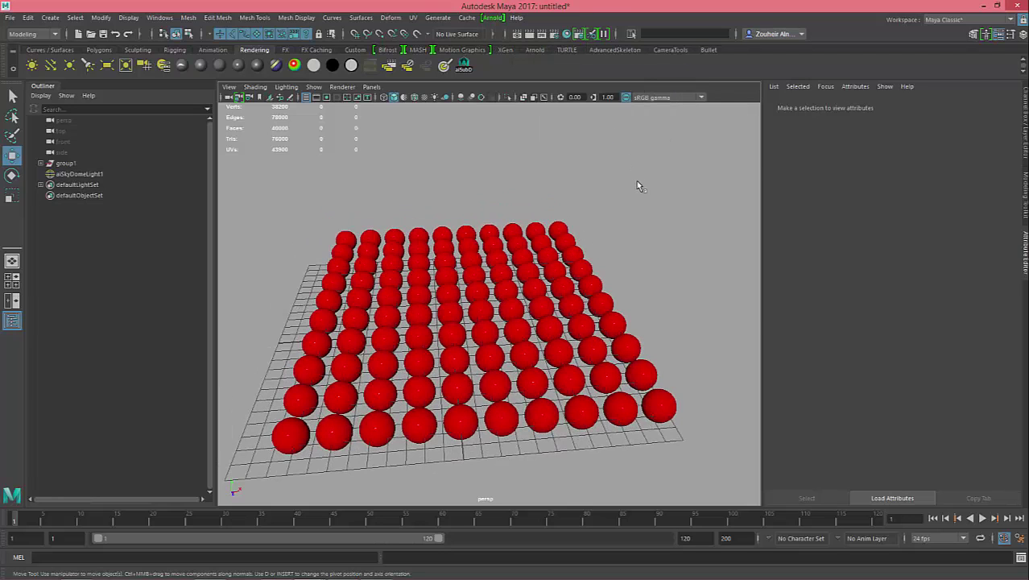
left_click(493, 18)
left_click(508, 47)
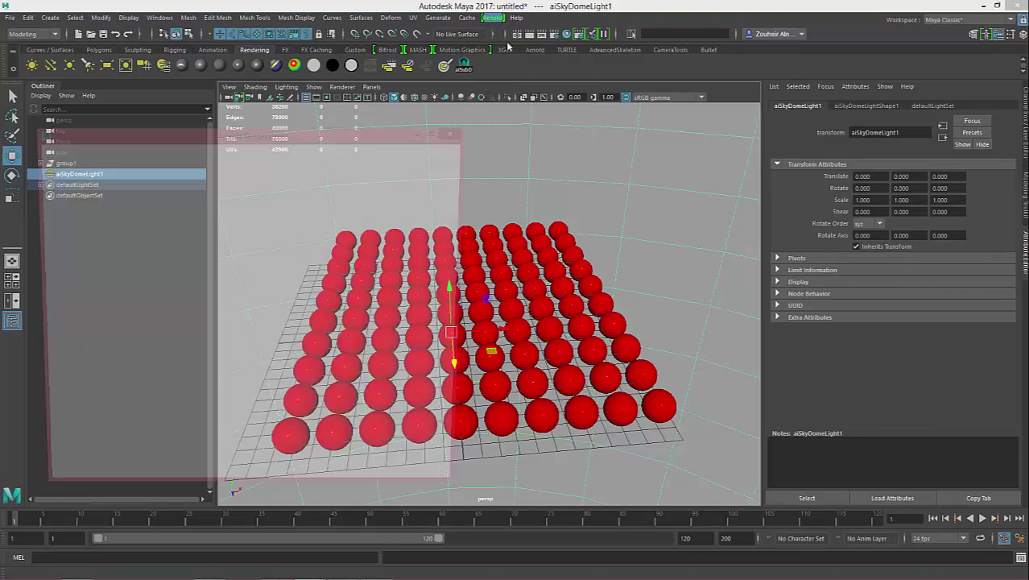
left_click(439, 160)
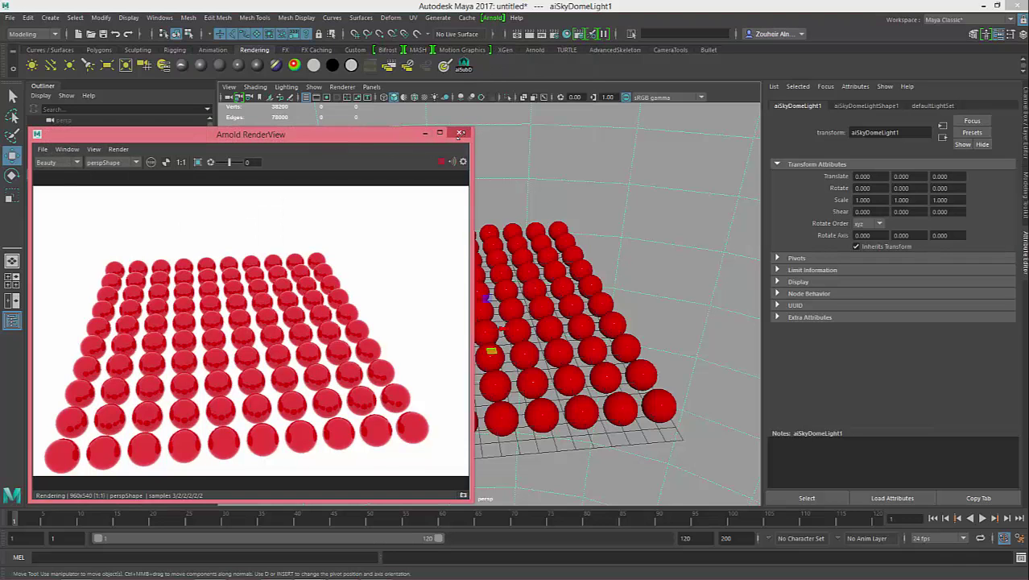
left_click_drag(473, 126, 459, 147)
left_click(563, 37)
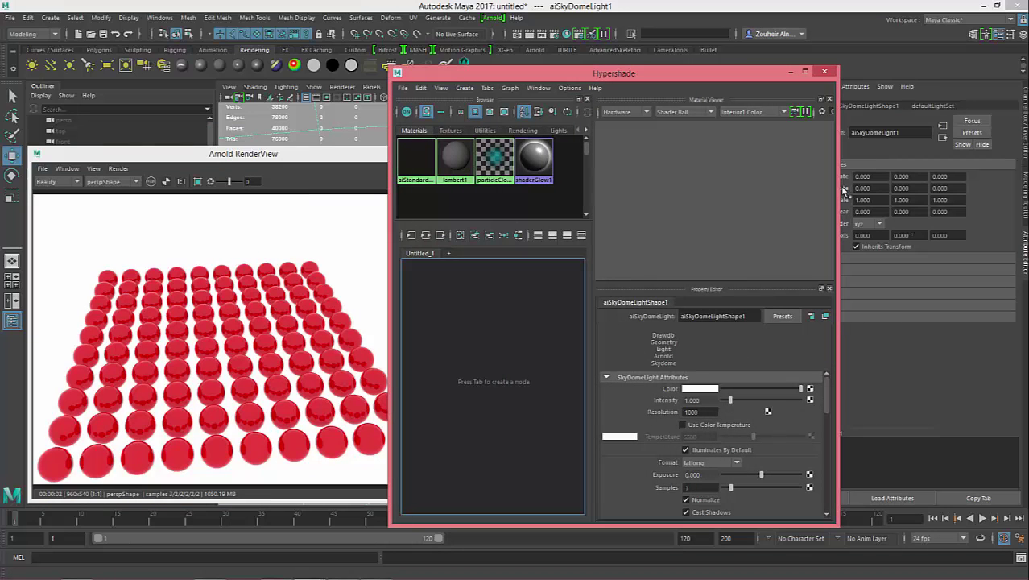
Step: Graph the aiStandardSurface1 material network in the Hypershade node editor
left_click_drag(839, 187, 1027, 187)
left_click(421, 156)
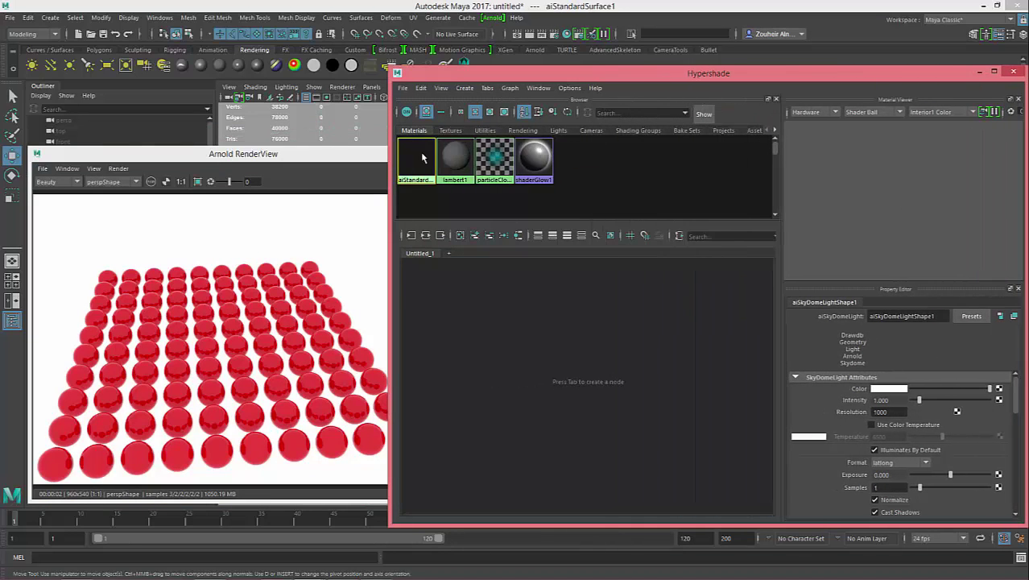
right_click(422, 153)
left_click(424, 182)
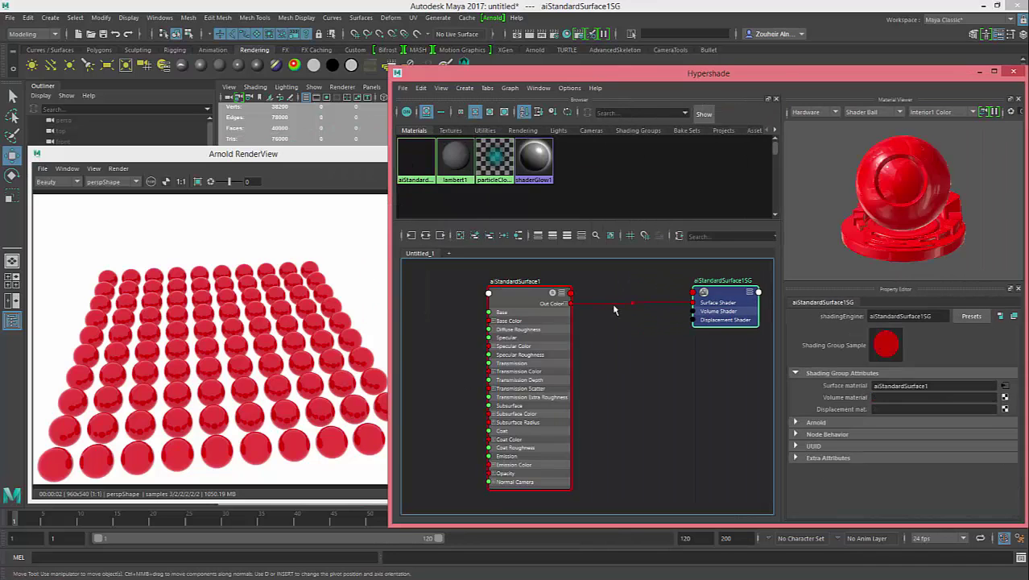
left_click_drag(595, 299, 674, 299)
Step: Enable RenderView Debug Shading, view the Object mode, then return to Shading
left_click(93, 168)
mouse_move(85, 265)
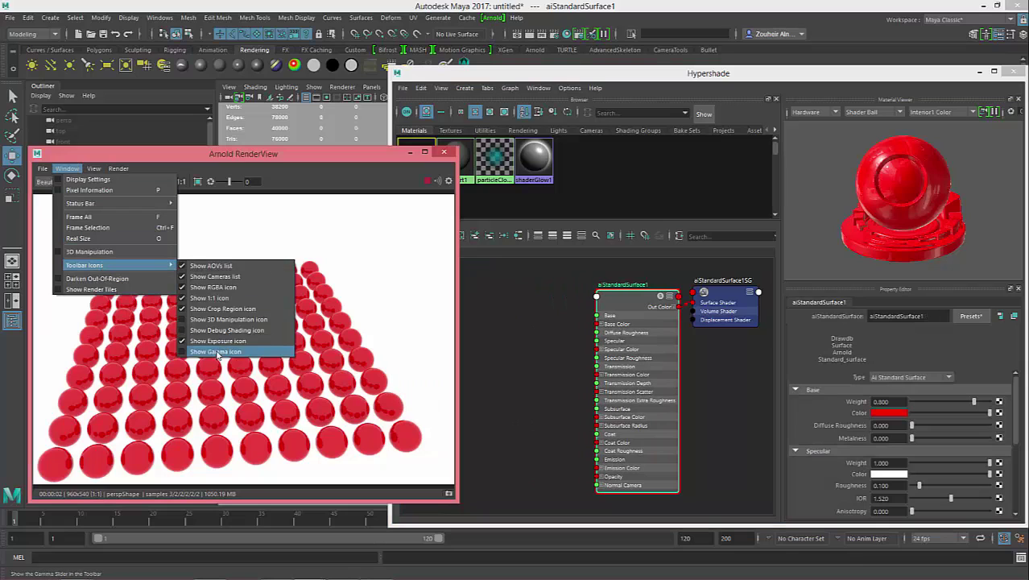
left_click(208, 331)
left_click(174, 182)
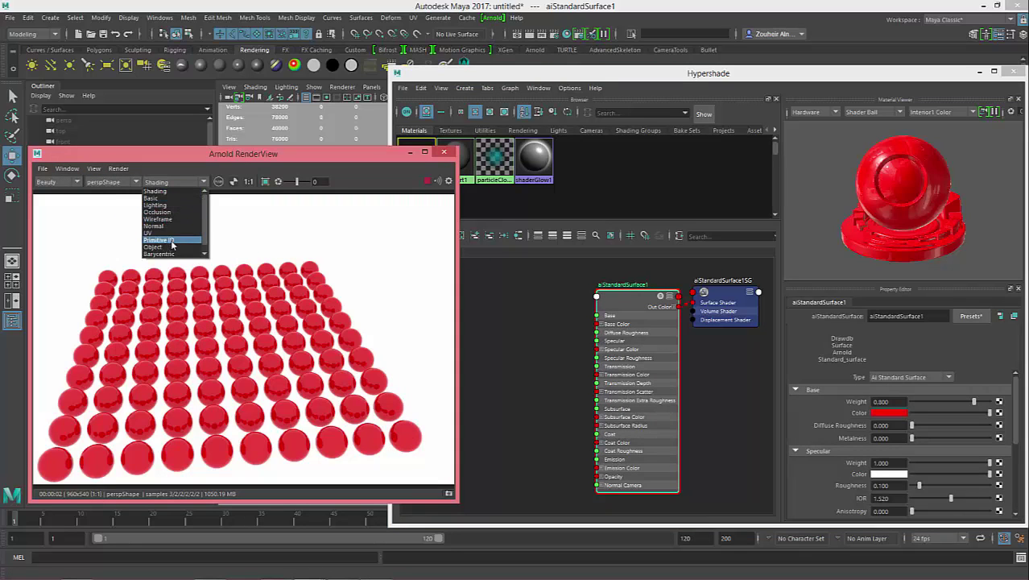
left_click(173, 246)
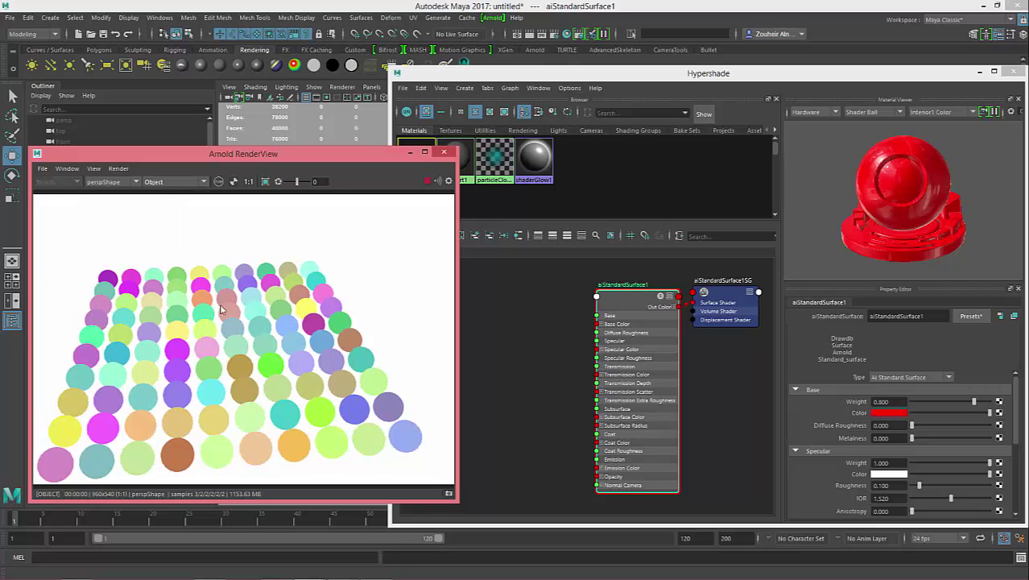
left_click(164, 183)
left_click(165, 192)
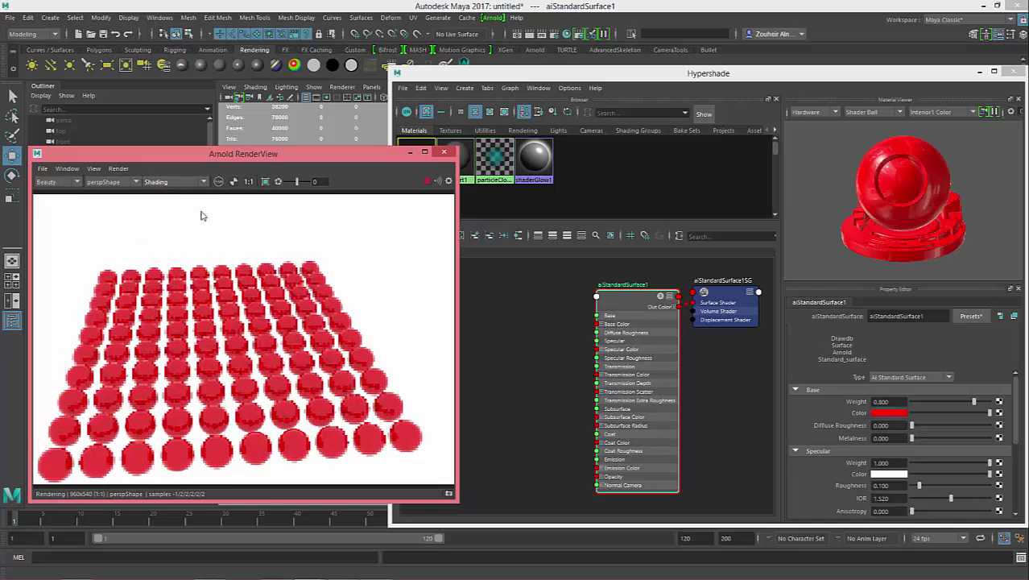
Step: Create an aiUtility node in the Hypershade graph, left of the material
left_click(509, 328)
key("Tab")
type("a")
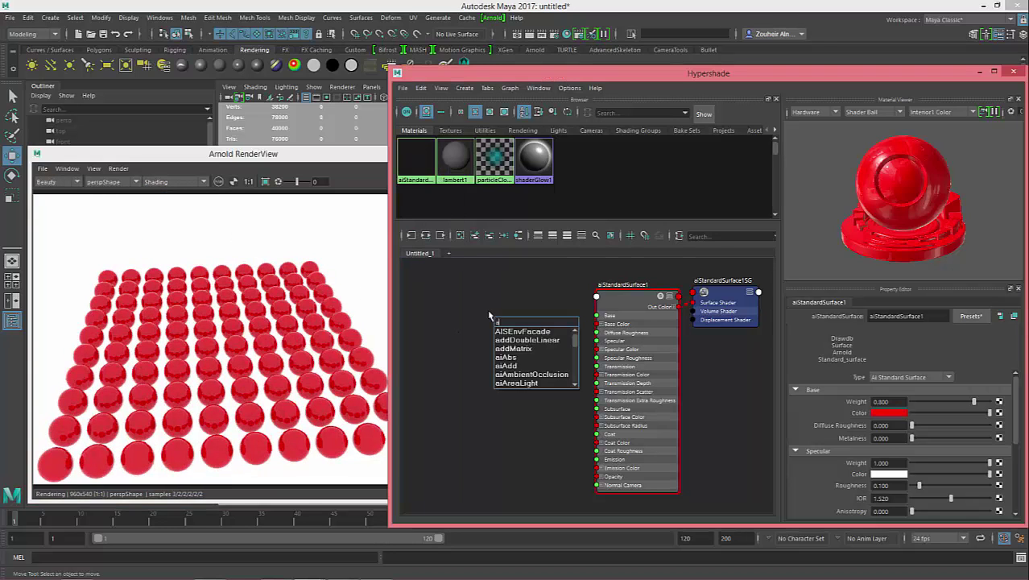
type("iut")
key("Return")
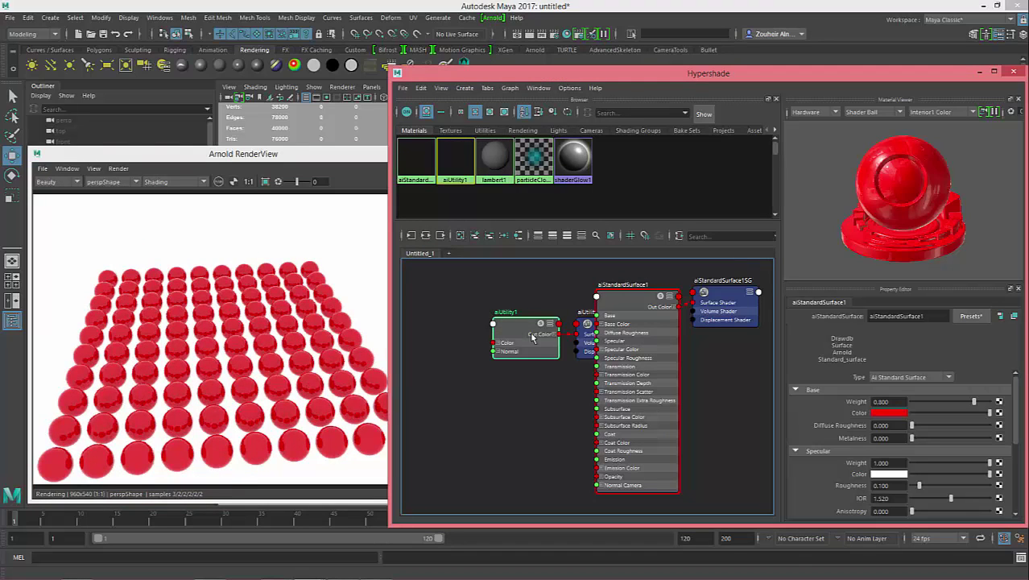
mouse_move(523, 318)
left_mouse_down()
mouse_move(455, 318)
mouse_move(590, 338)
left_mouse_up()
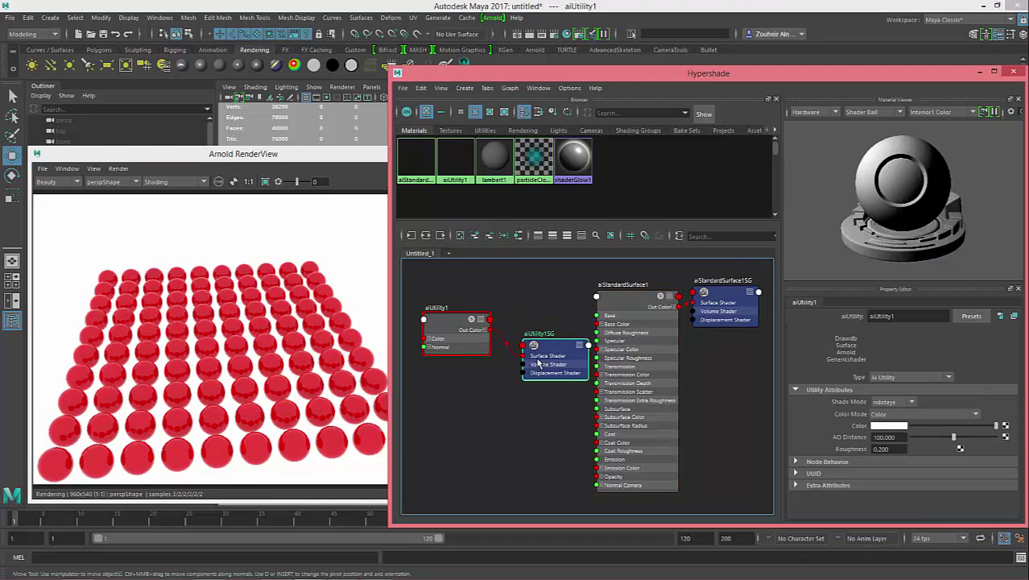
Step: Connect aiUtility1's Out Color to aiStandardSurface1's Base Color
left_click(498, 353)
left_click_drag(490, 329, 597, 318)
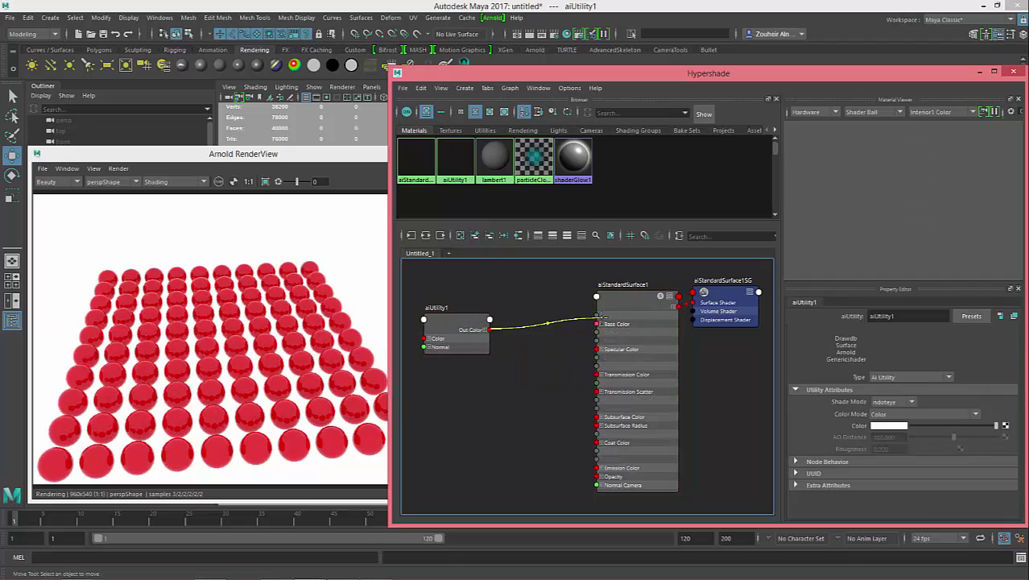
left_click(598, 324)
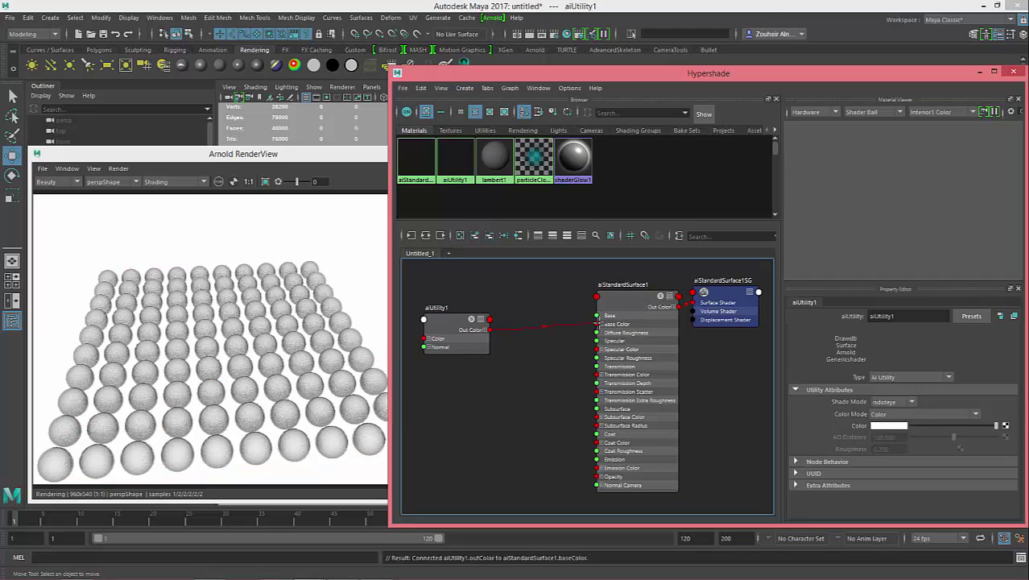
left_click(456, 330)
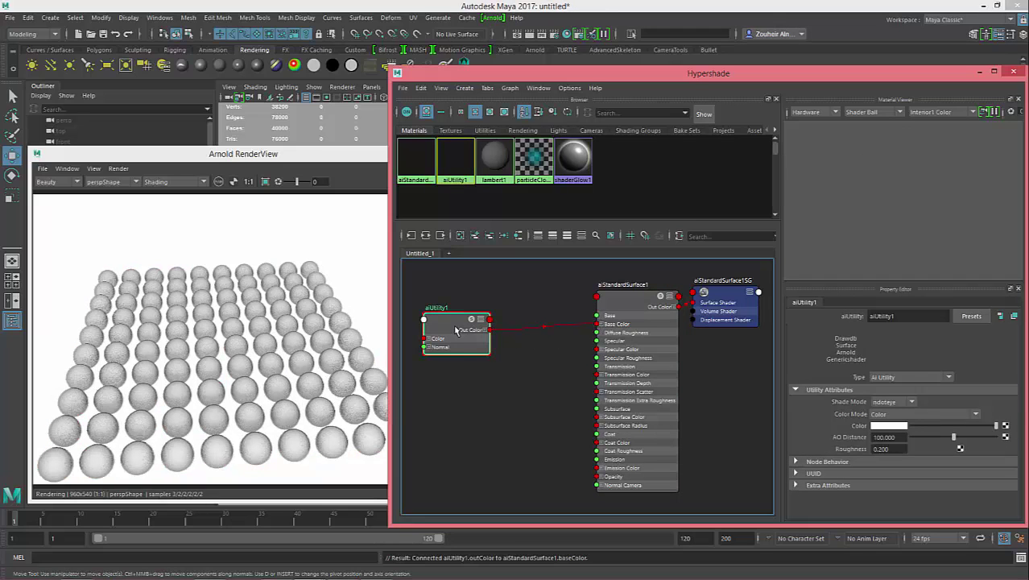
Step: Set aiUtility1's Shade Mode to flat and Color Mode to Object
left_click(893, 401)
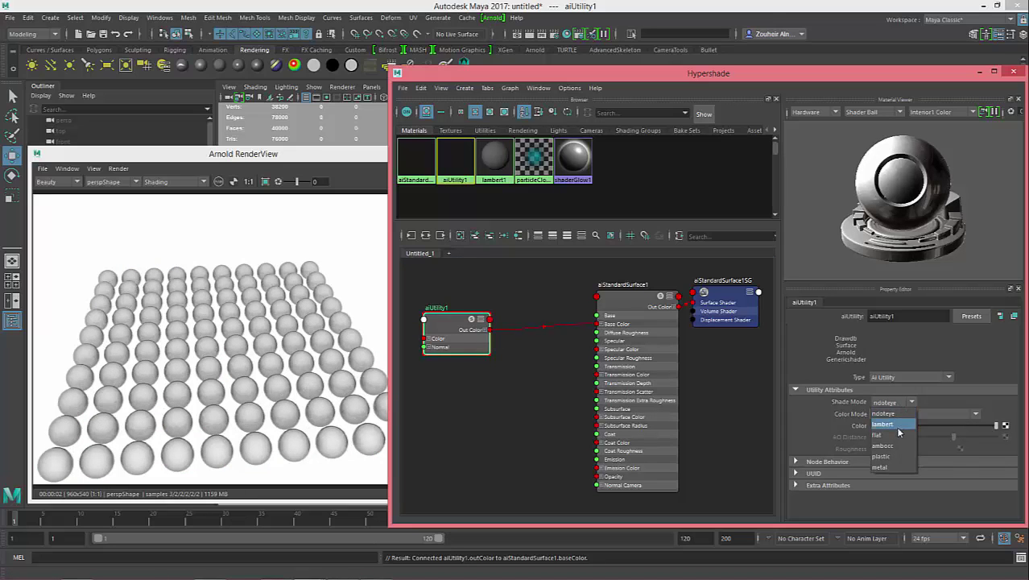
left_click(884, 434)
left_click(898, 412)
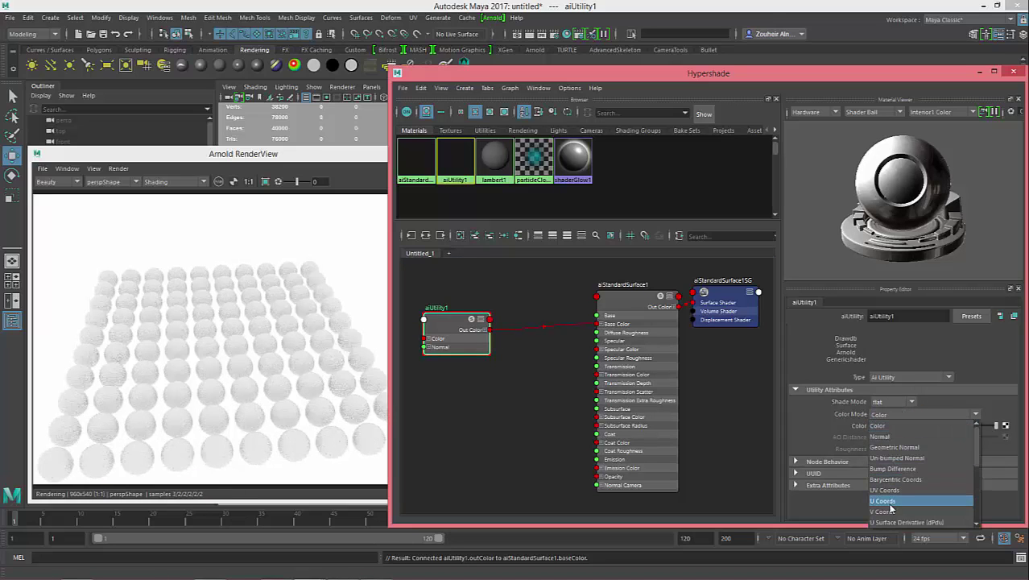
scroll(891, 509, "down", 3)
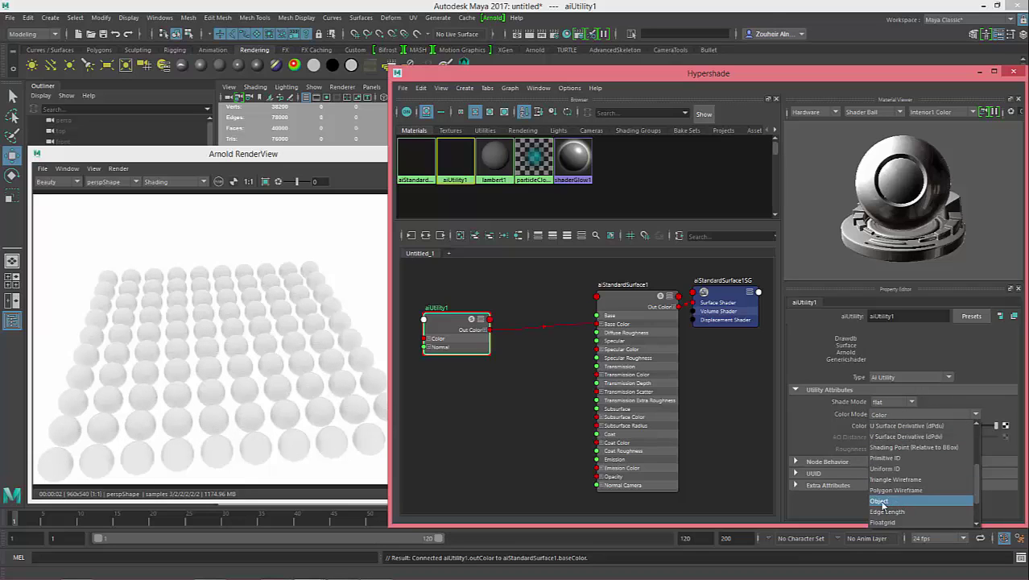
left_click(881, 501)
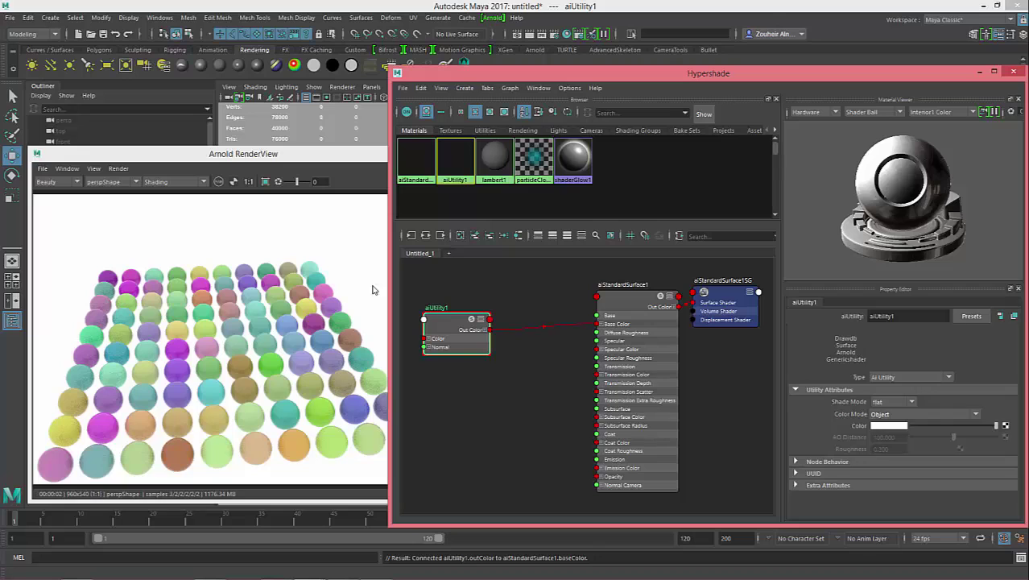
left_click_drag(281, 163, 264, 135)
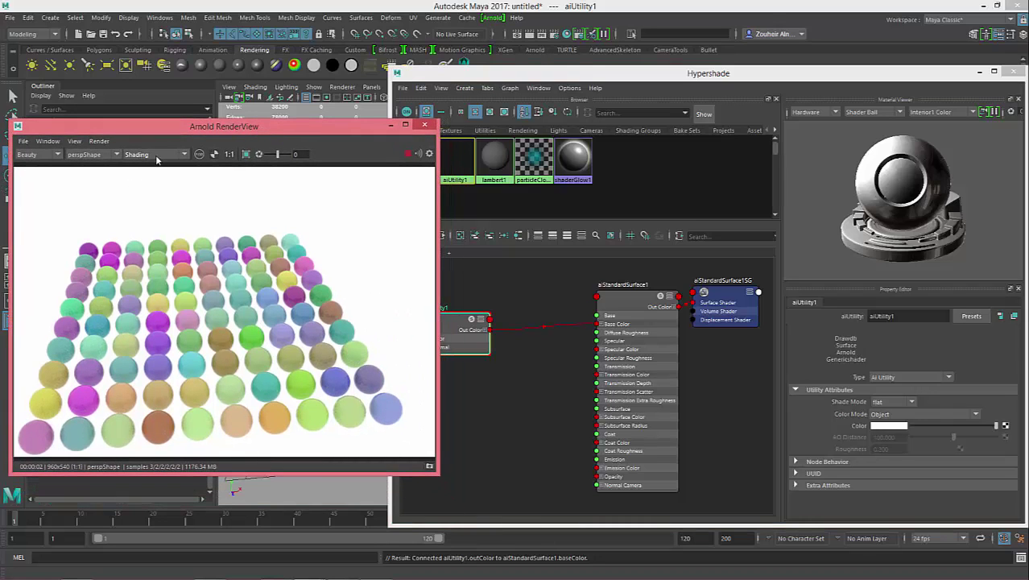
left_click(484, 284)
Step: Connect aiUtility1's Out Color R channel to aiStandardSurface1's Base
left_click_drag(475, 330, 473, 336)
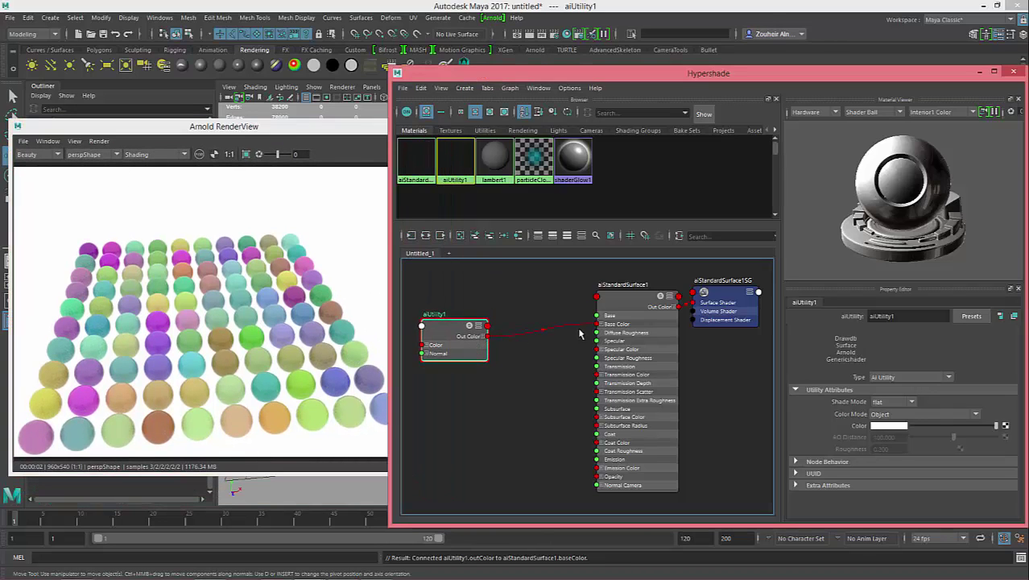
left_click(483, 336)
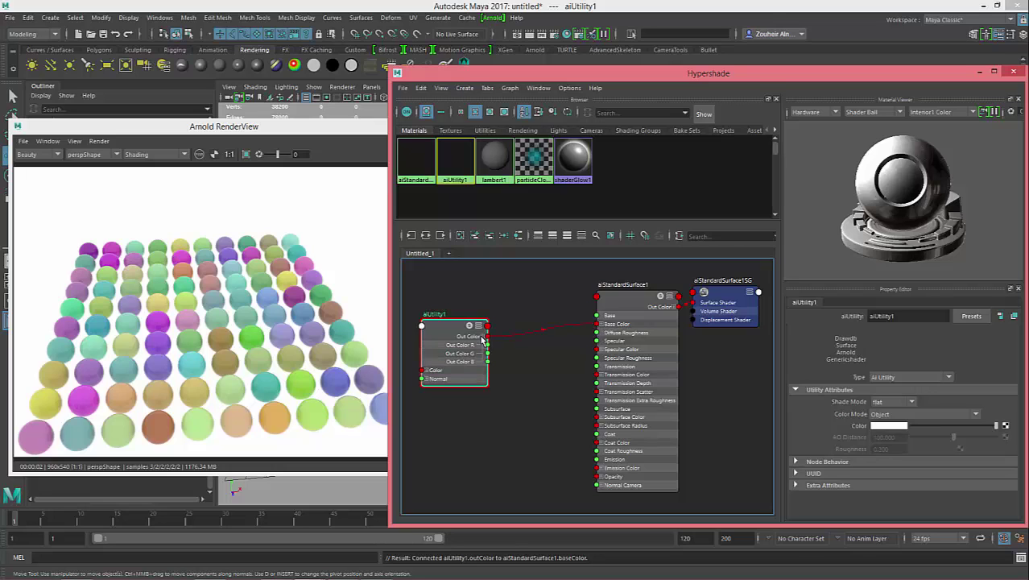
left_click(602, 325)
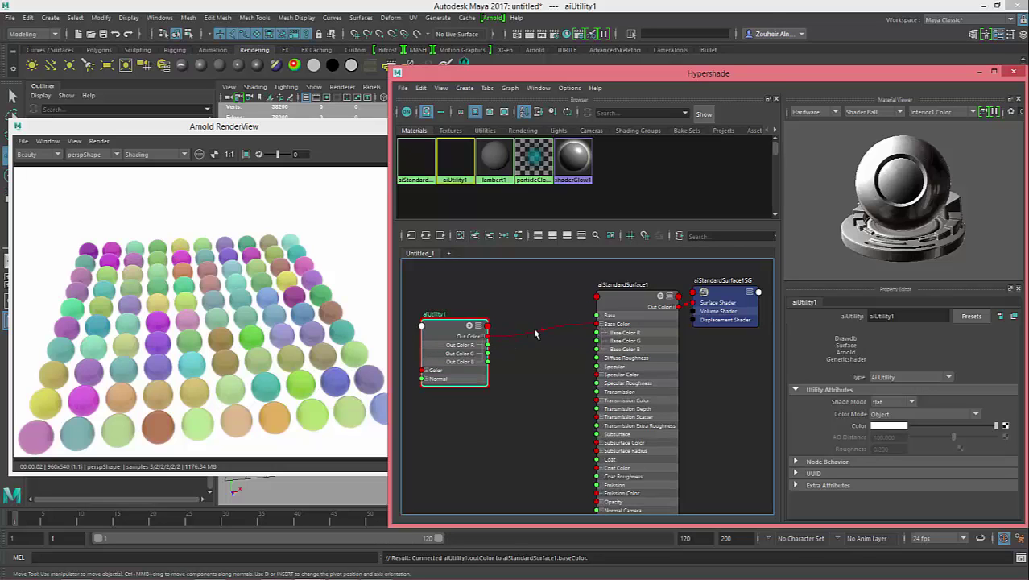
left_click_drag(487, 345, 597, 314)
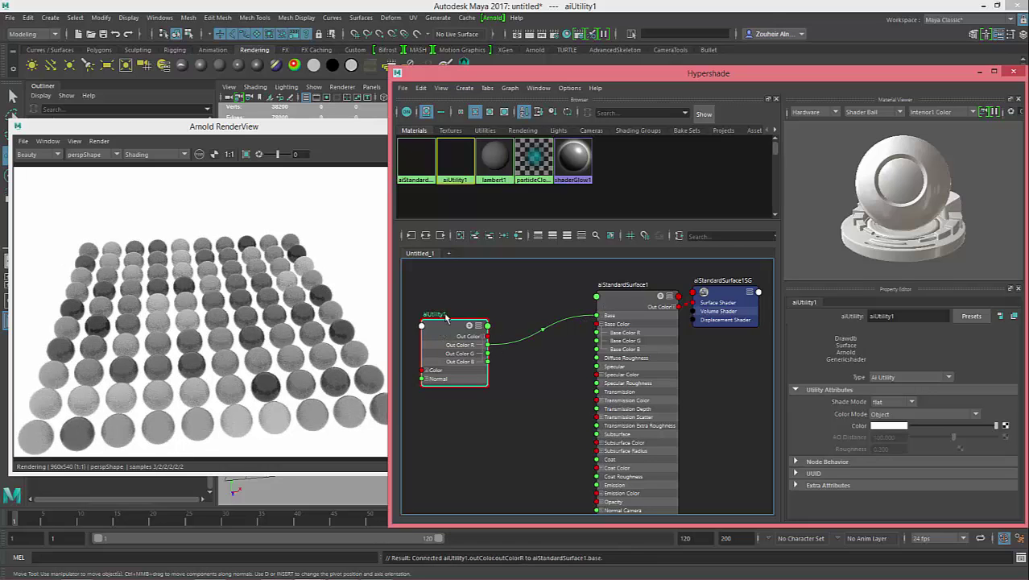
left_click_drag(446, 317, 452, 304)
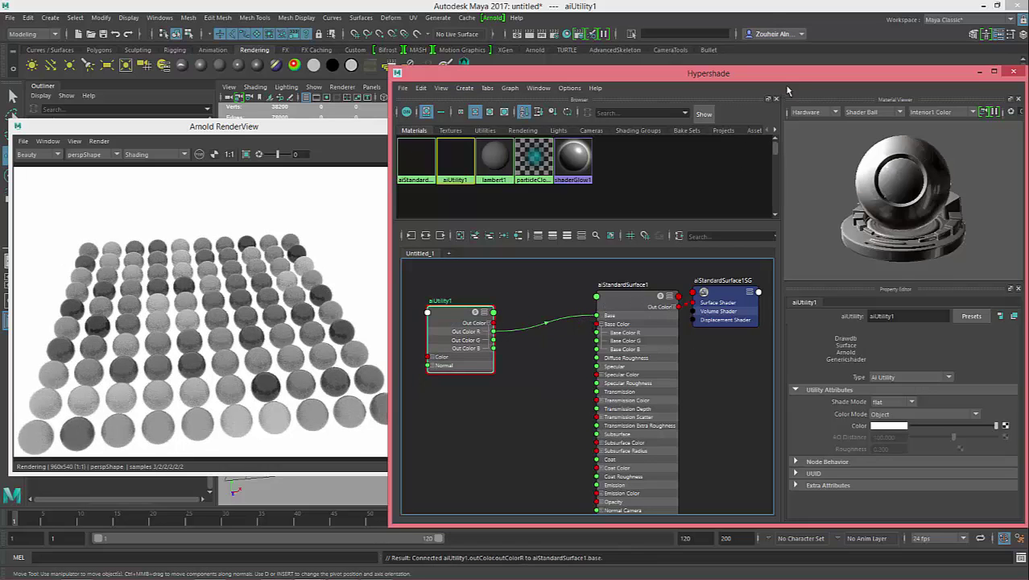
Step: Set aiStandardSurface1's Base Color back to red
left_click_drag(789, 75, 753, 58)
left_click(845, 397)
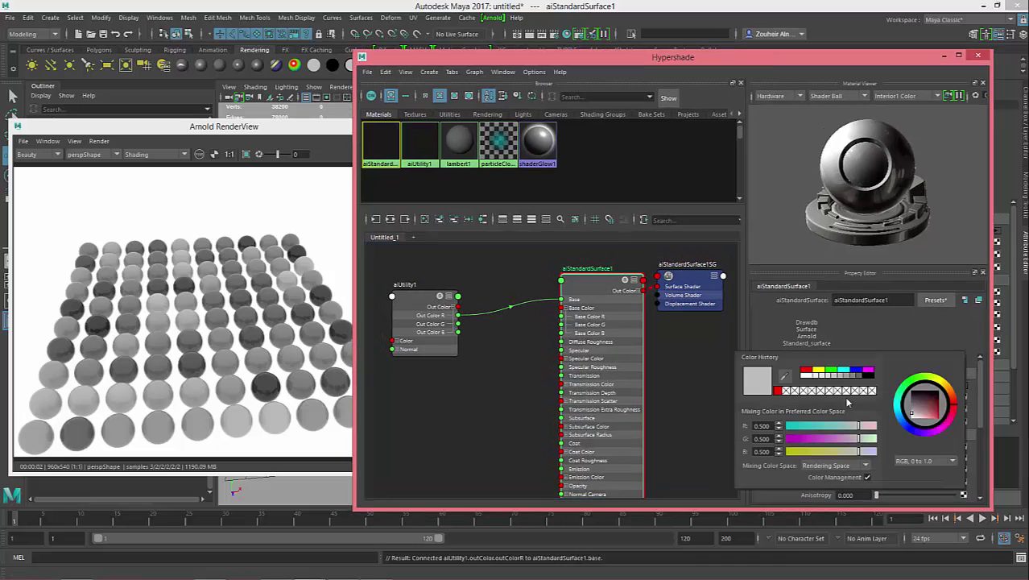
left_click(804, 372)
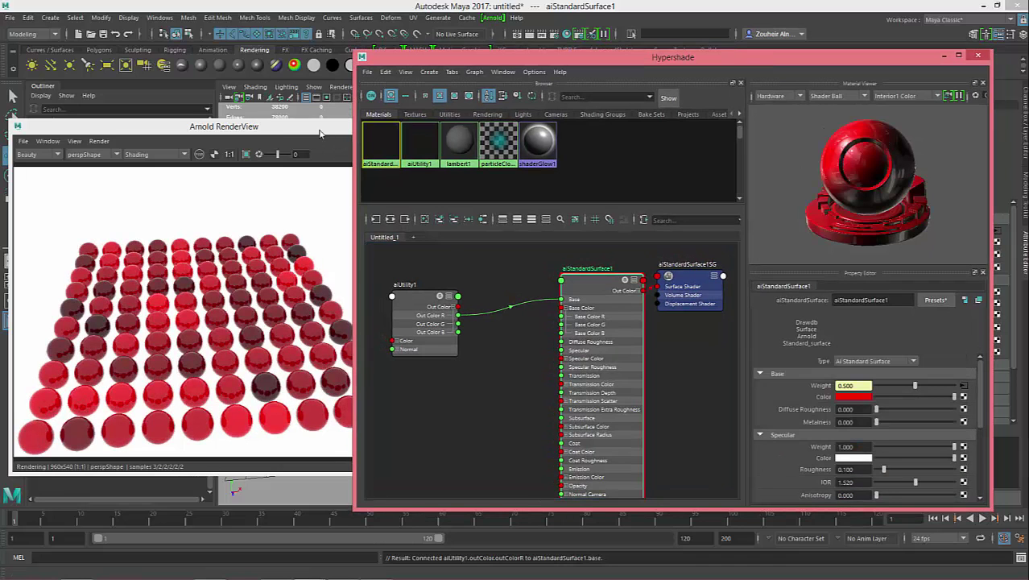
left_click_drag(320, 133, 308, 94)
left_click_drag(505, 59, 532, 60)
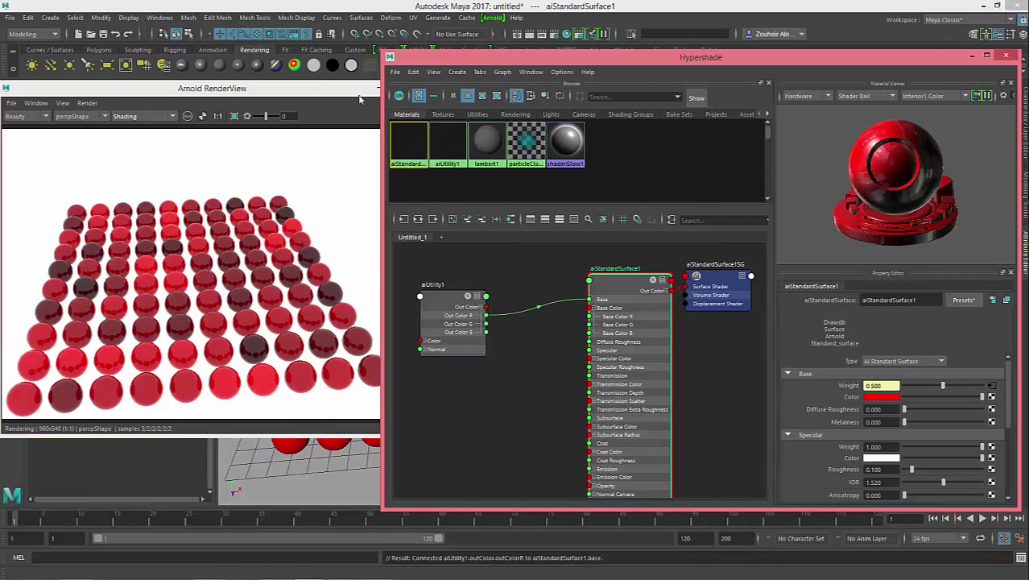
left_click_drag(326, 99, 316, 94)
Step: Create an aiColorJitter node above the aiUtility1 node
left_click_drag(414, 148, 395, 150)
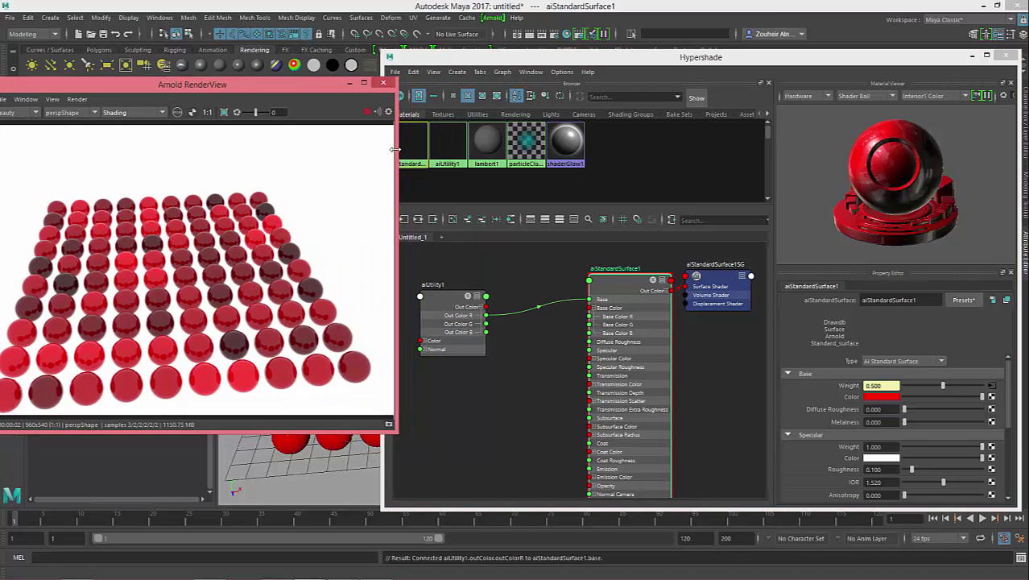
left_click_drag(456, 310, 447, 327)
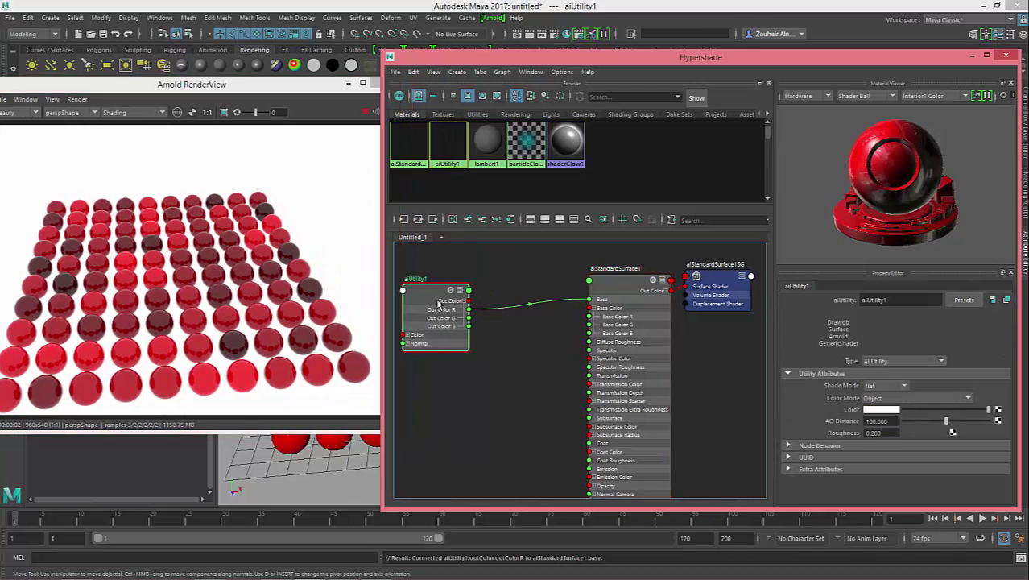
type("ai")
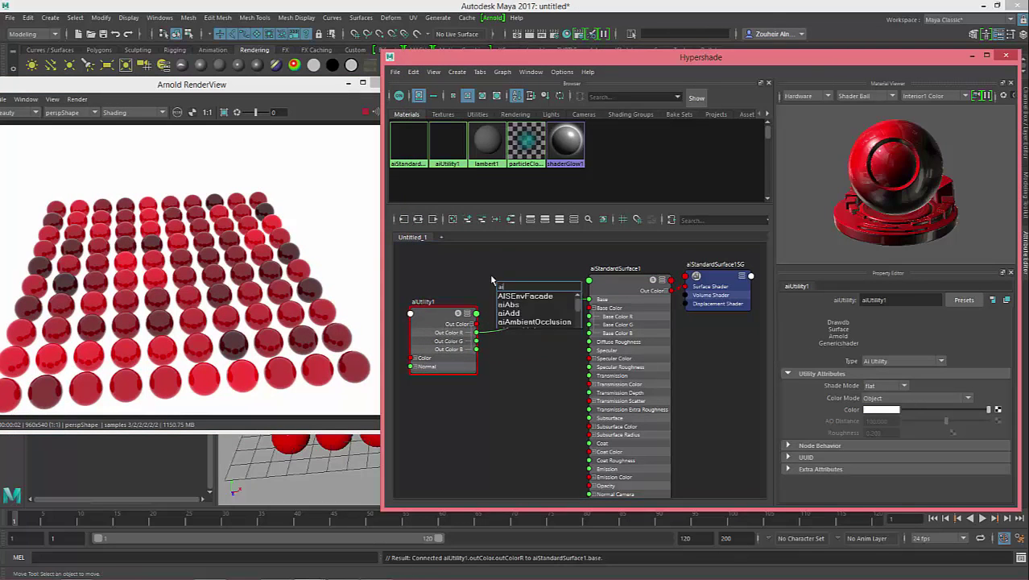
type("colo")
key("Down")
key("Down")
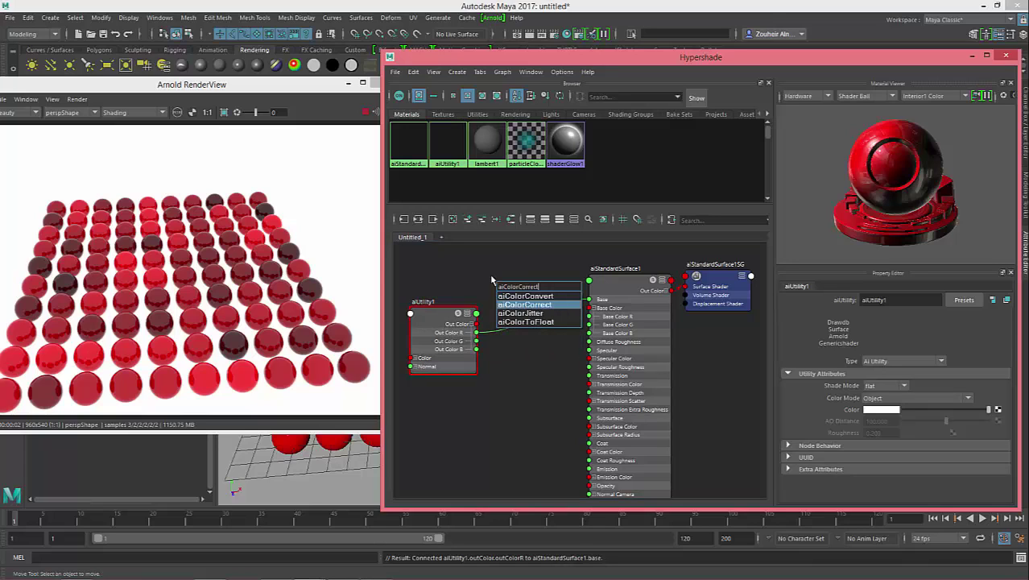
key("Down")
key("Return")
left_click_drag(504, 286, 493, 270)
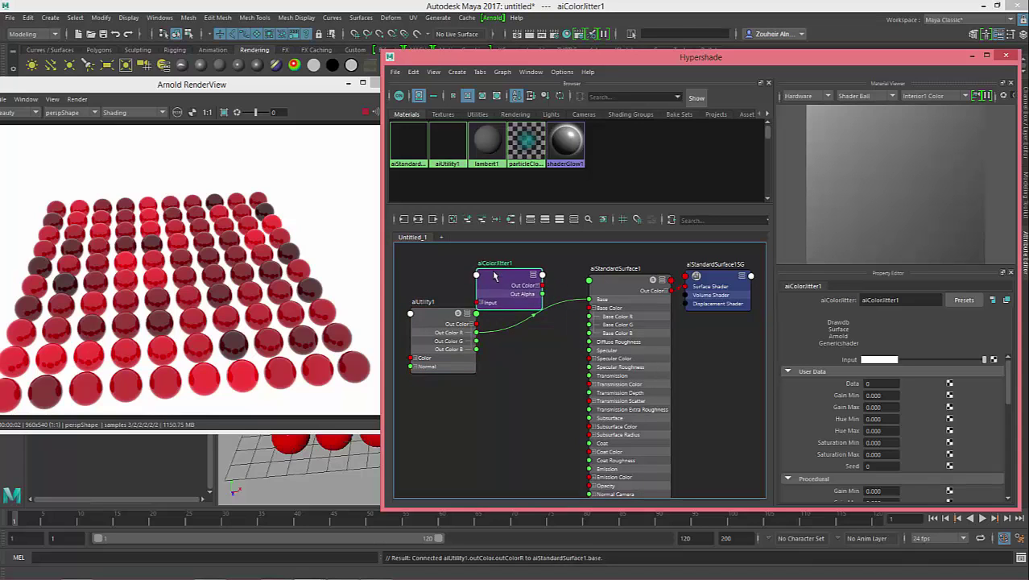
Step: Wire aiColorJitter1 between the nodes so its Out Color R feeds aiStandardSurface1 Base
left_click(491, 301)
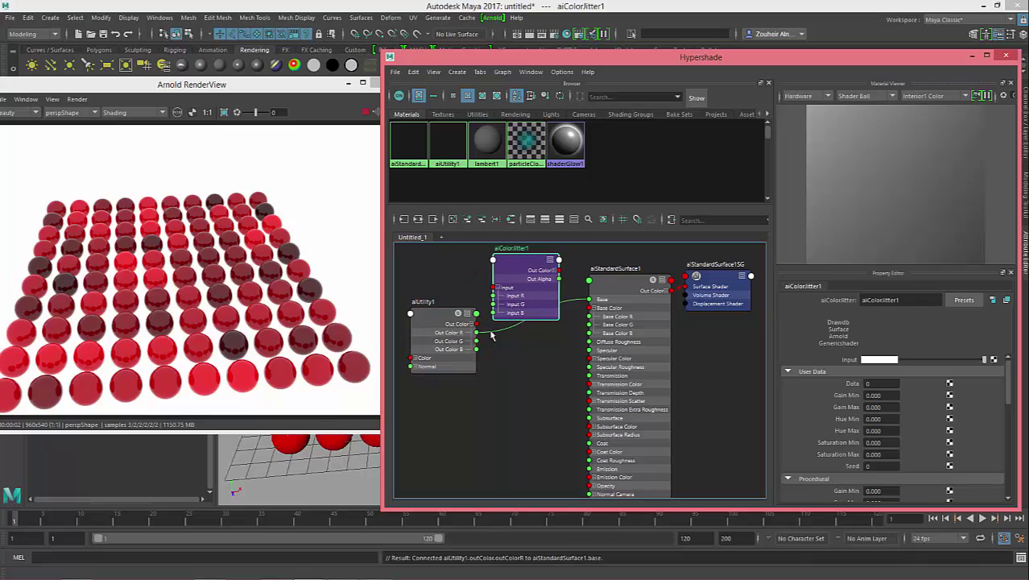
left_click(541, 270)
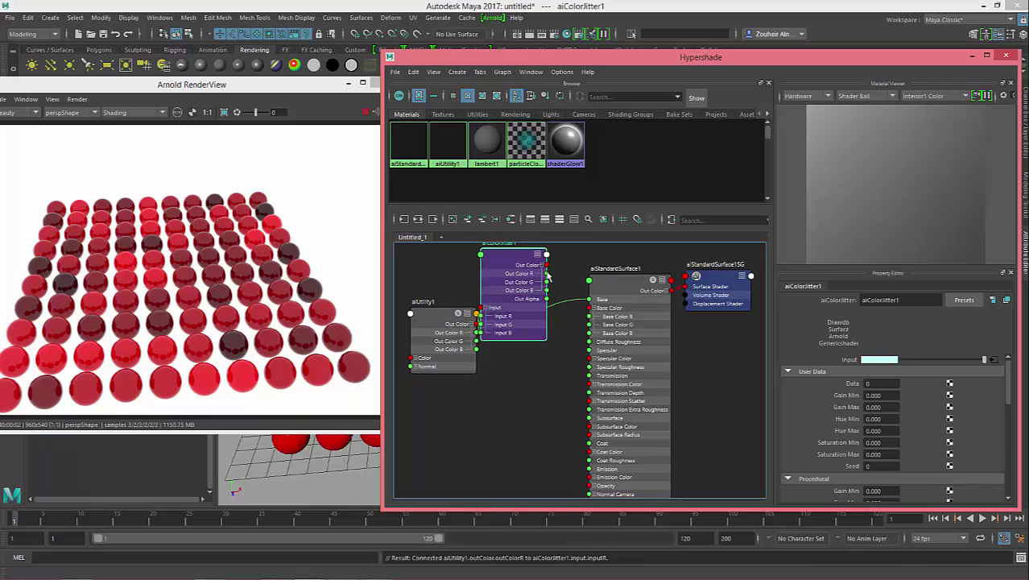
mouse_move(546, 276)
left_mouse_down()
mouse_move(588, 313)
mouse_move(589, 299)
left_mouse_up()
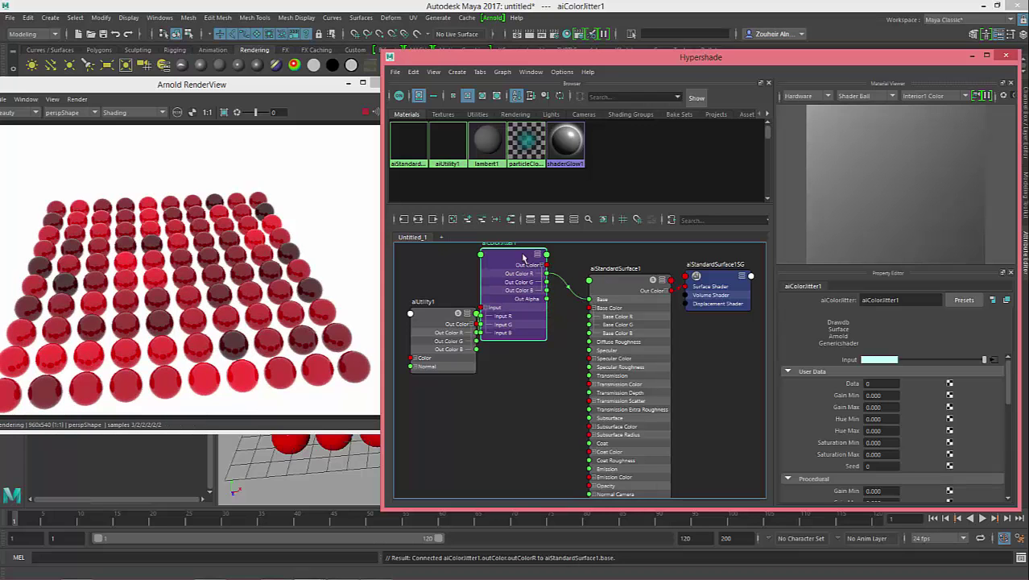
mouse_move(520, 261)
left_mouse_down()
mouse_move(535, 269)
mouse_move(525, 278)
left_mouse_up()
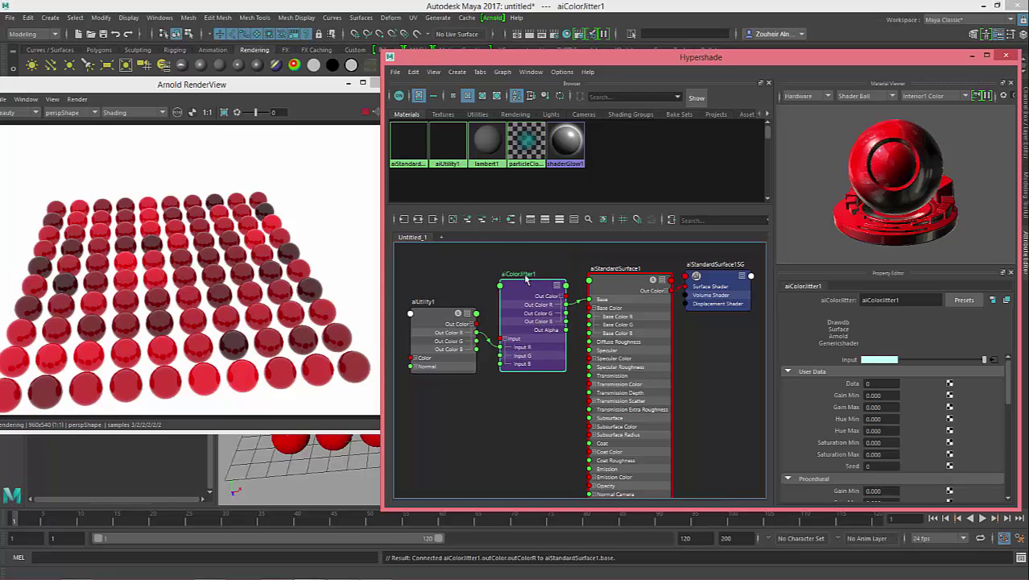
Step: Arrange Hypershade and RenderView side by side and collapse the User Data section
left_click_drag(449, 56, 153, 86)
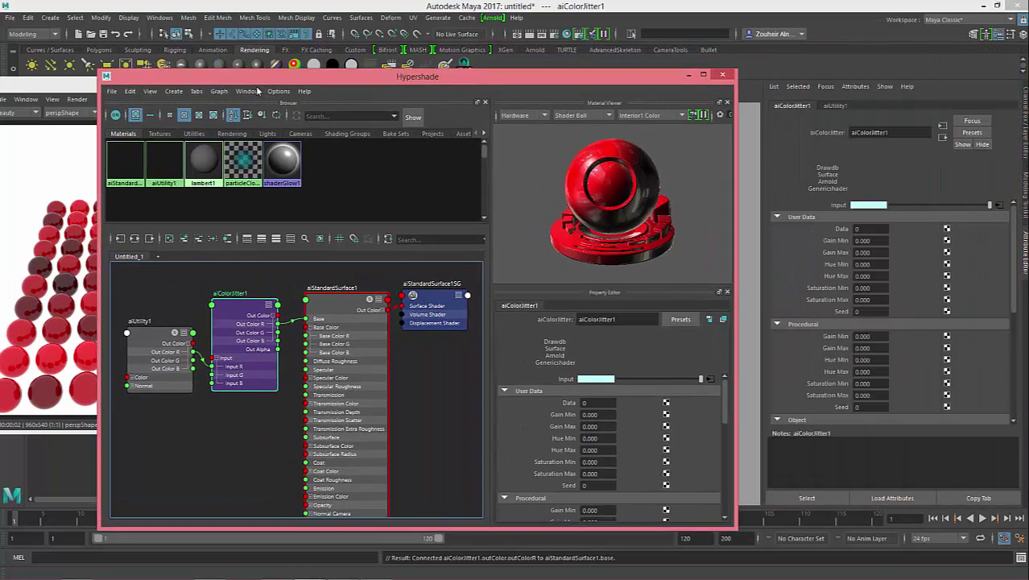
left_click_drag(50, 84, 612, 81)
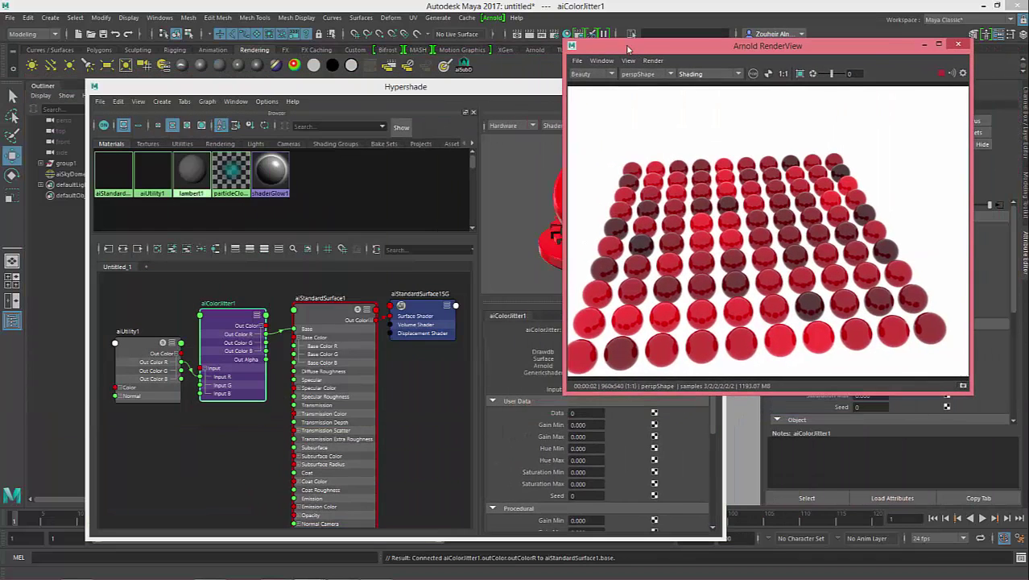
left_click_drag(450, 87, 361, 50)
left_click_drag(702, 53, 746, 50)
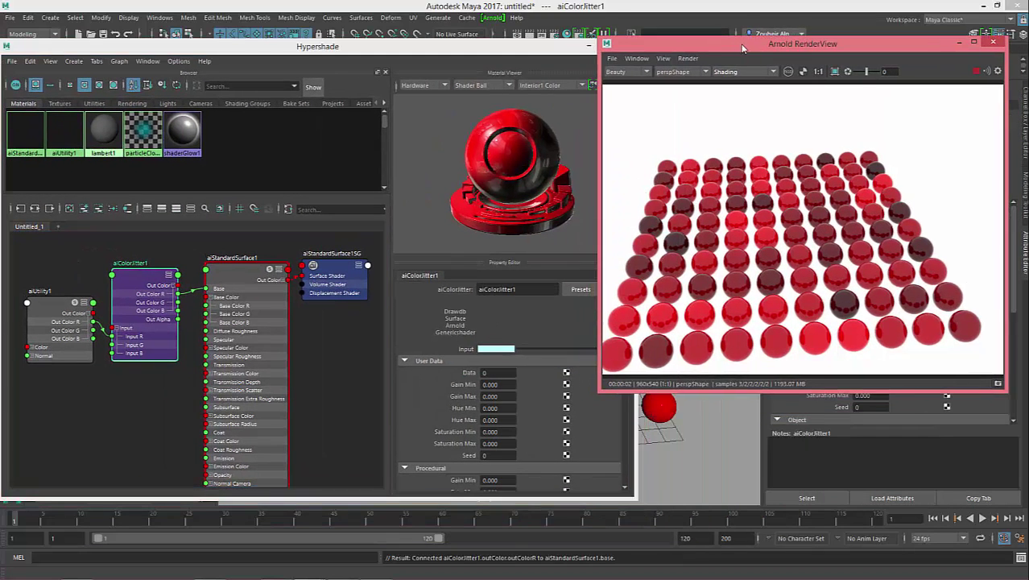
left_click_drag(547, 51, 537, 51)
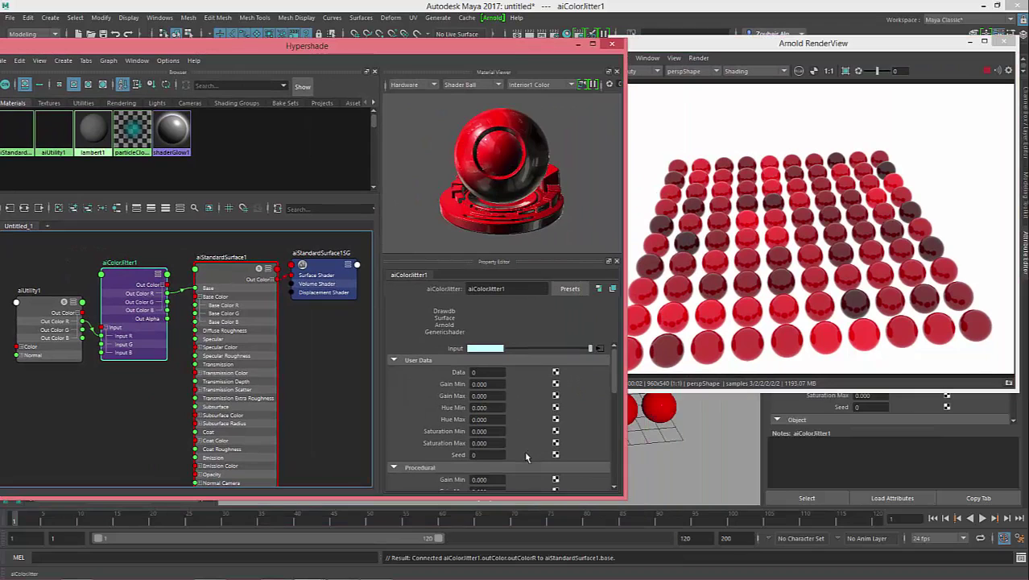
left_click(429, 360)
Step: Collapse the Procedural and Face sections and adjust the jitter Seed
left_click(413, 372)
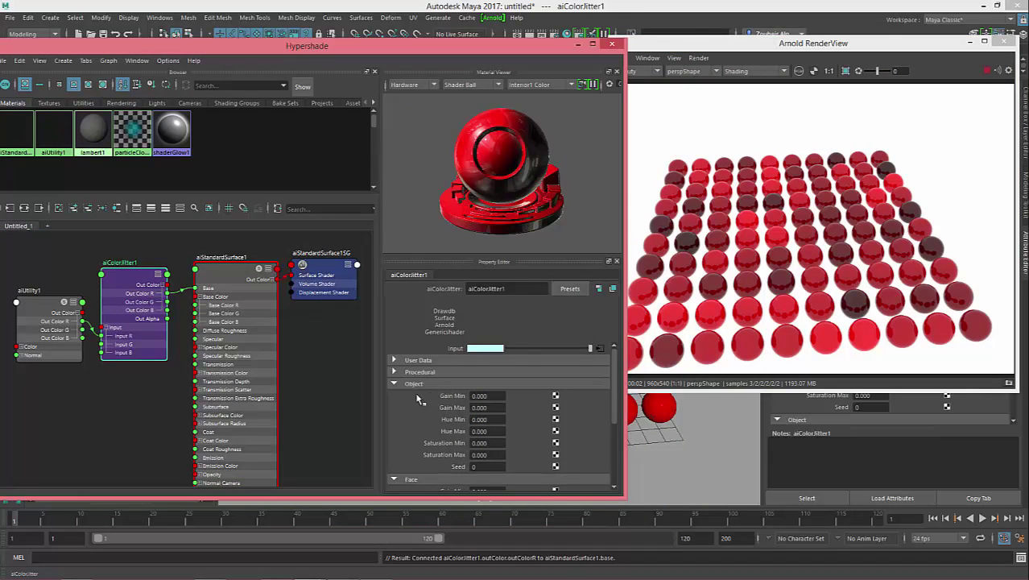
left_click(427, 480)
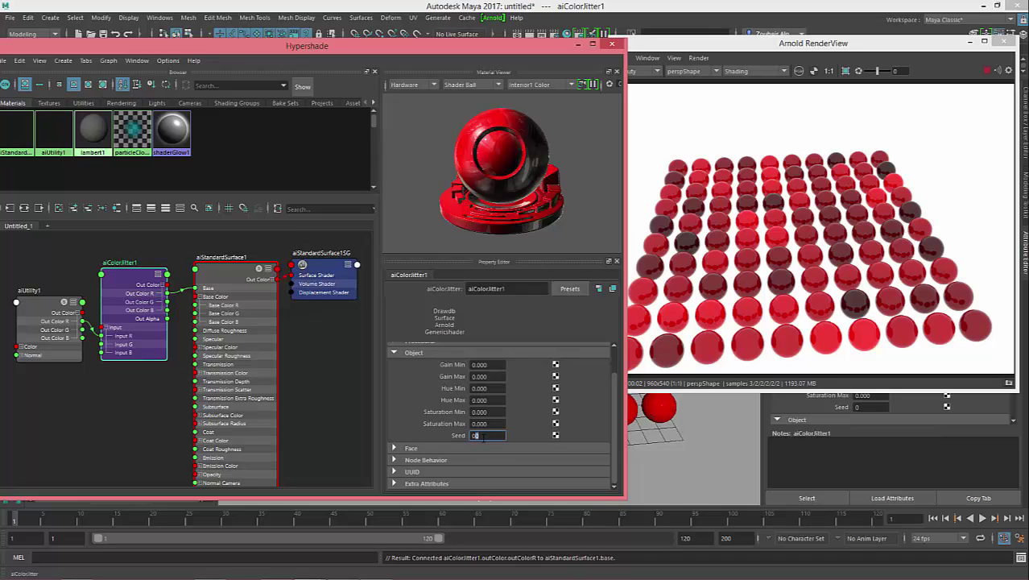
type("2")
mouse_move(487, 435)
left_mouse_down("ctrl")
mouse_move(527, 441)
mouse_move(486, 440)
left_mouse_up("ctrl")
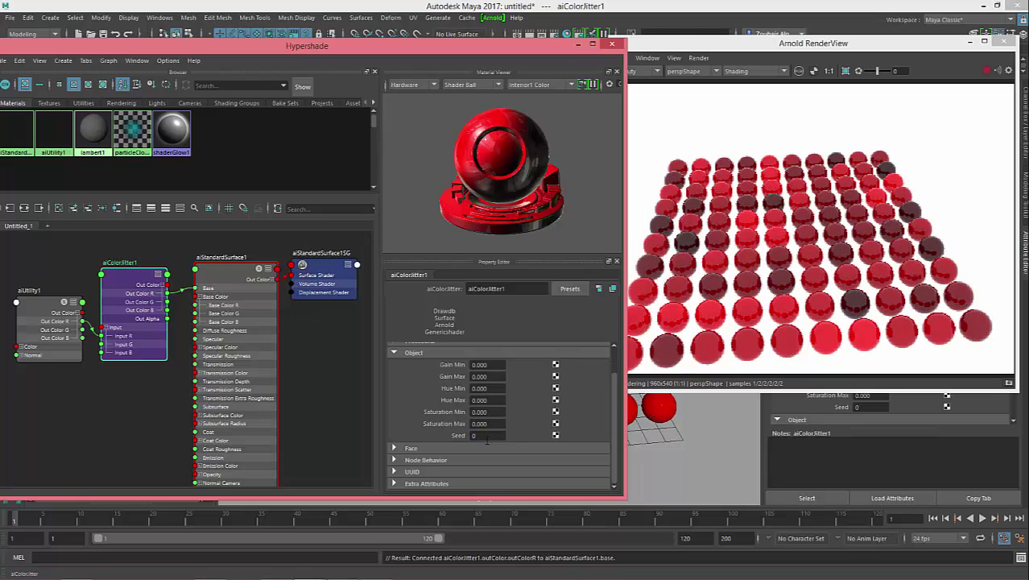
left_click_drag(546, 47, 379, 47)
left_click_drag(758, 49, 674, 41)
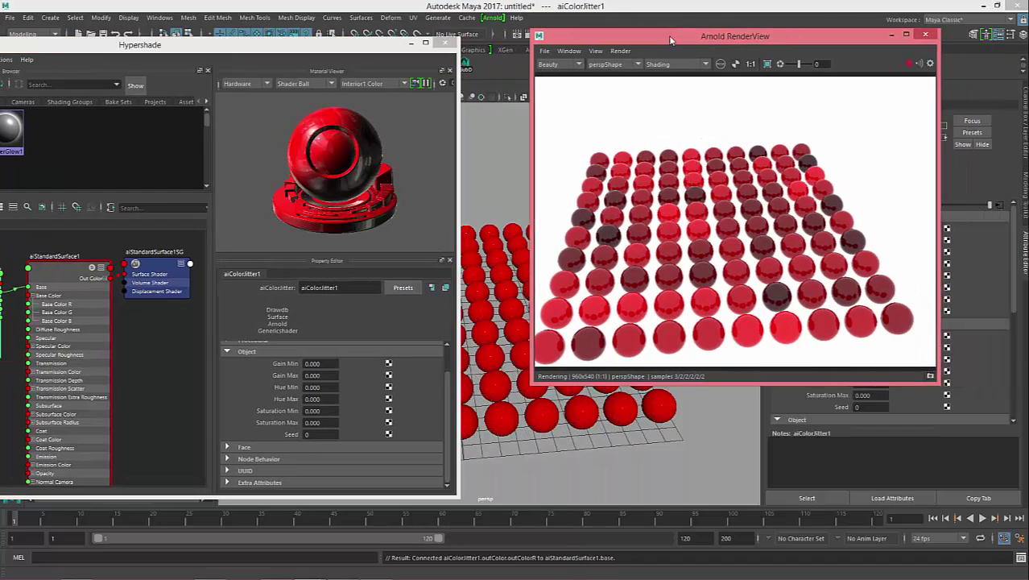
Step: Set Gain Max 6.3, Seed 17, Saturation Max 0.1 and Saturation Min 0.67
mouse_move(308, 424)
left_mouse_down("ctrl")
mouse_move(354, 425)
mouse_move(329, 415)
mouse_move(336, 405)
left_mouse_up("ctrl")
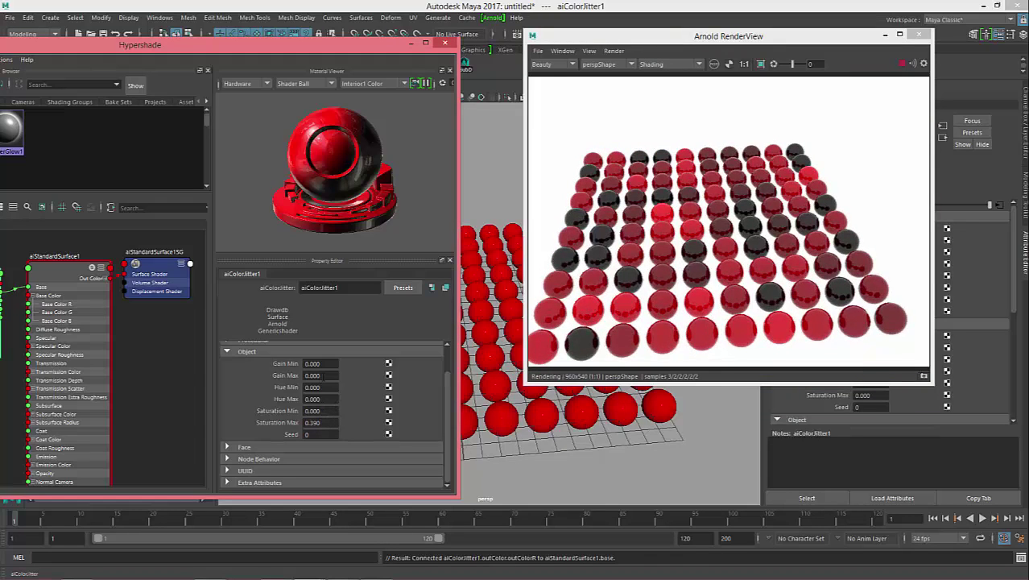
left_click_drag(327, 375, 395, 375, "ctrl")
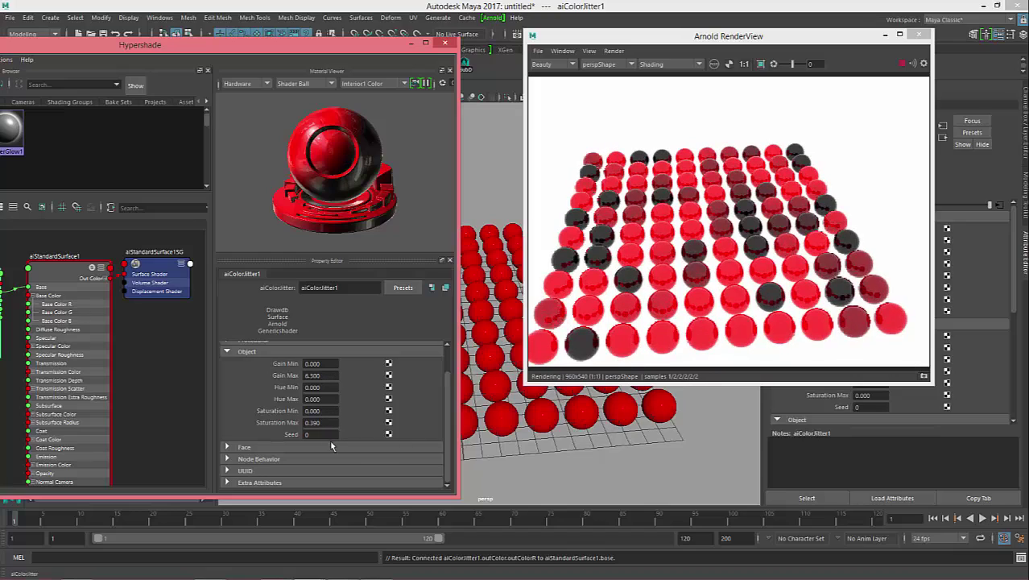
left_click_drag(307, 434, 320, 434, "ctrl")
type("0")
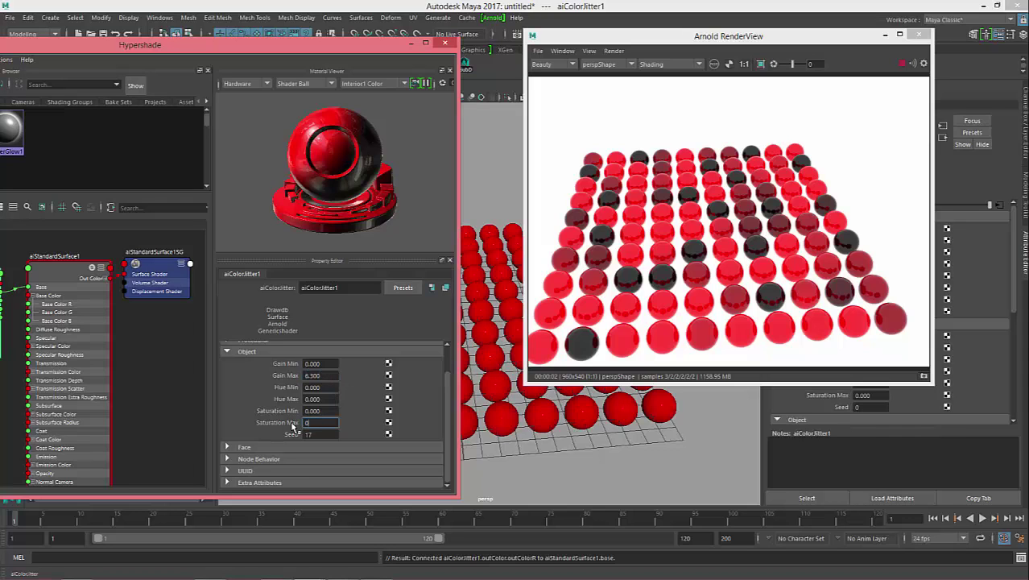
key("Return")
left_click_drag(310, 423, 328, 423, "ctrl")
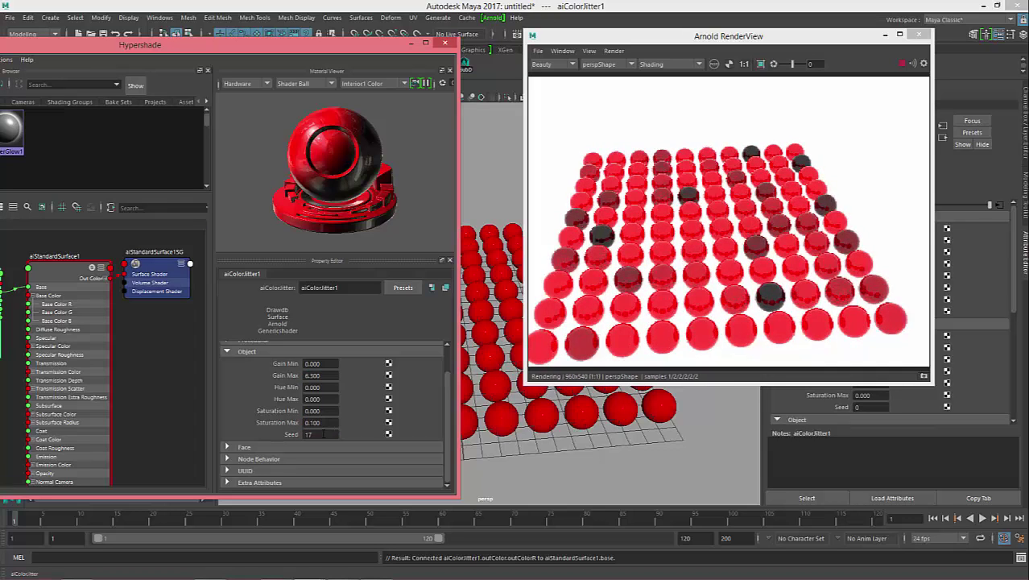
left_click_drag(310, 411, 362, 410, "ctrl")
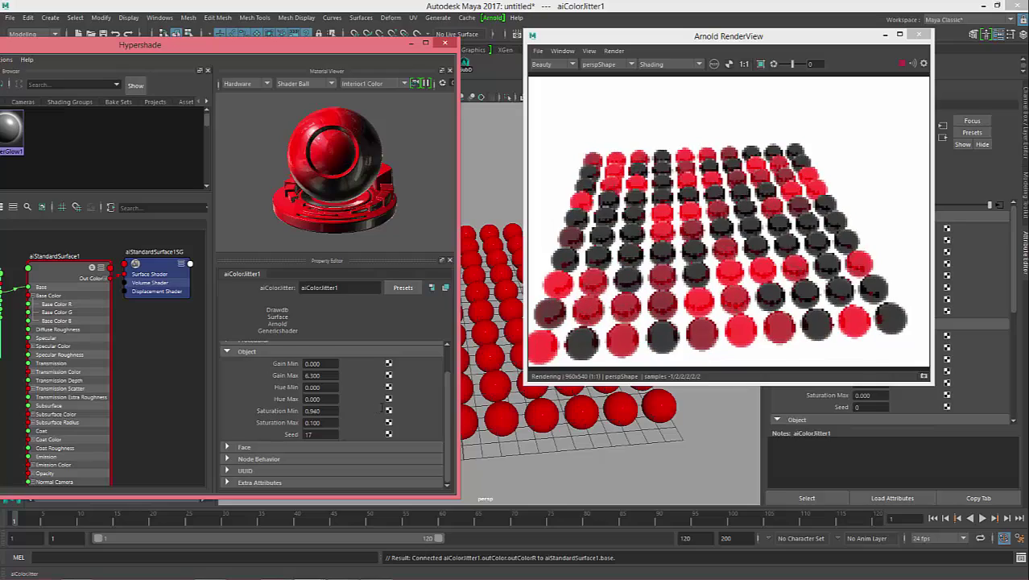
mouse_move(363, 411)
left_mouse_down("ctrl")
mouse_move(389, 411)
mouse_move(364, 404)
left_mouse_up("ctrl")
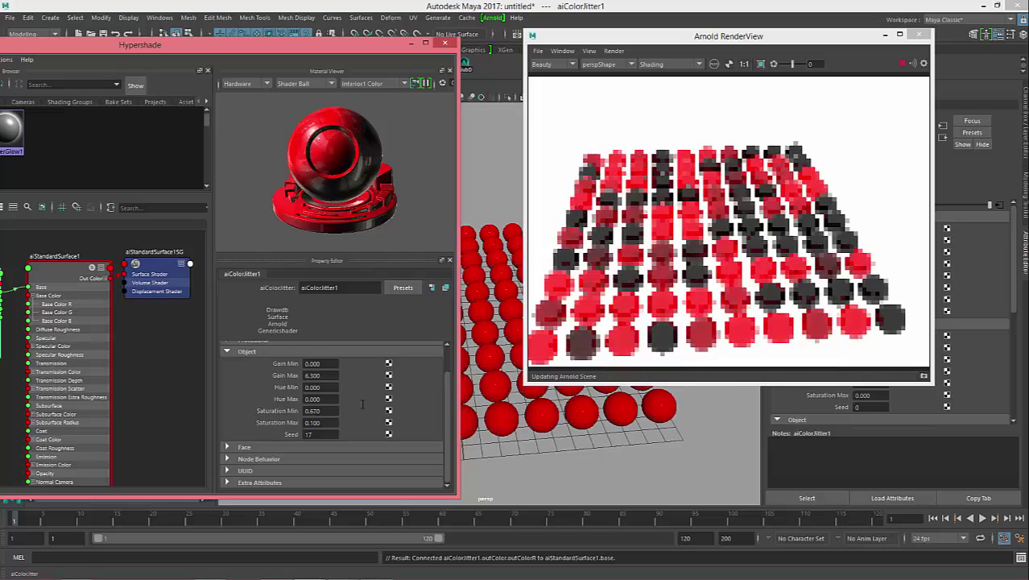
Step: Change aiStandardSurface1's base colour from red to blue in the colour picker
left_click(56, 260)
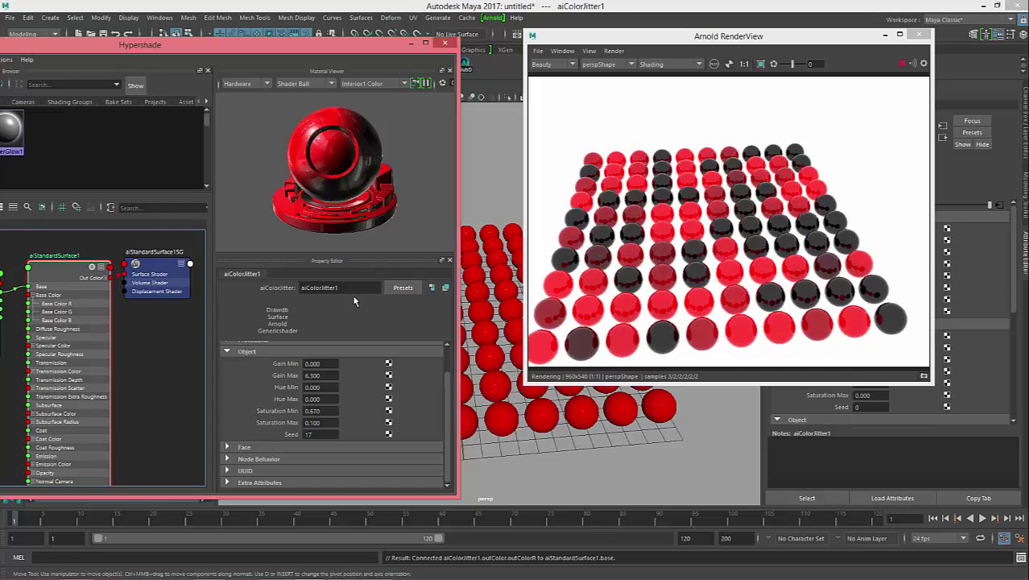
left_click(334, 385)
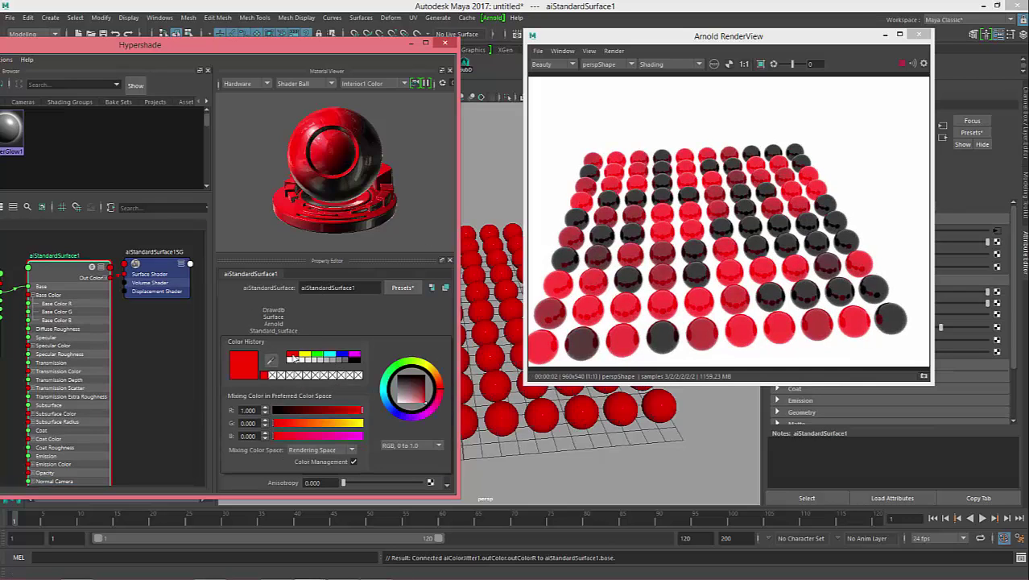
left_click(344, 355)
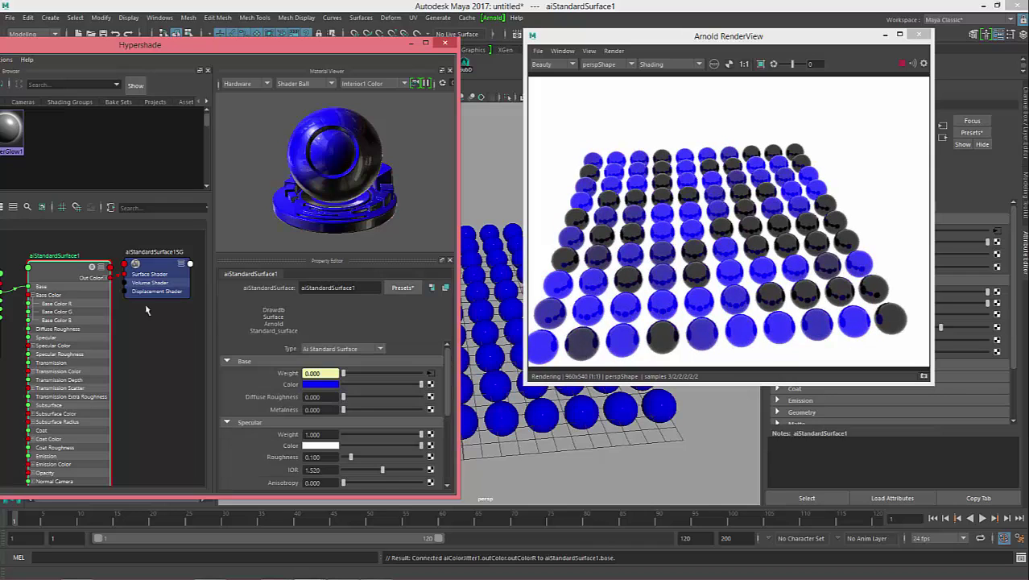
Step: On aiColorJitter1, try Saturation Min at 0.18 and 0.05, and reset Gain Max to 0
middle_click_drag(56, 276, 135, 295, "alt")
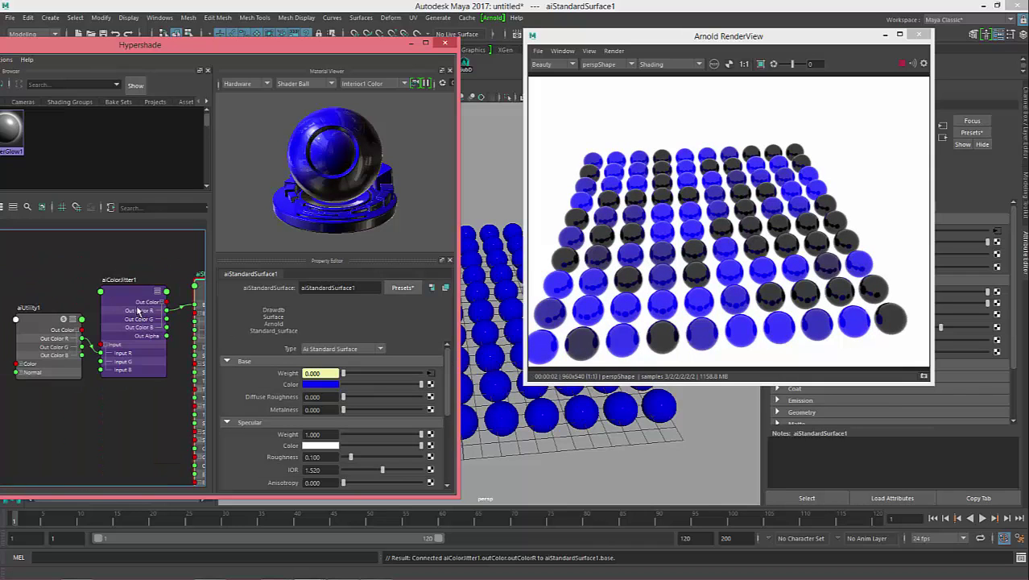
left_click(135, 295)
double_click(328, 411)
type("0.18")
key("Return")
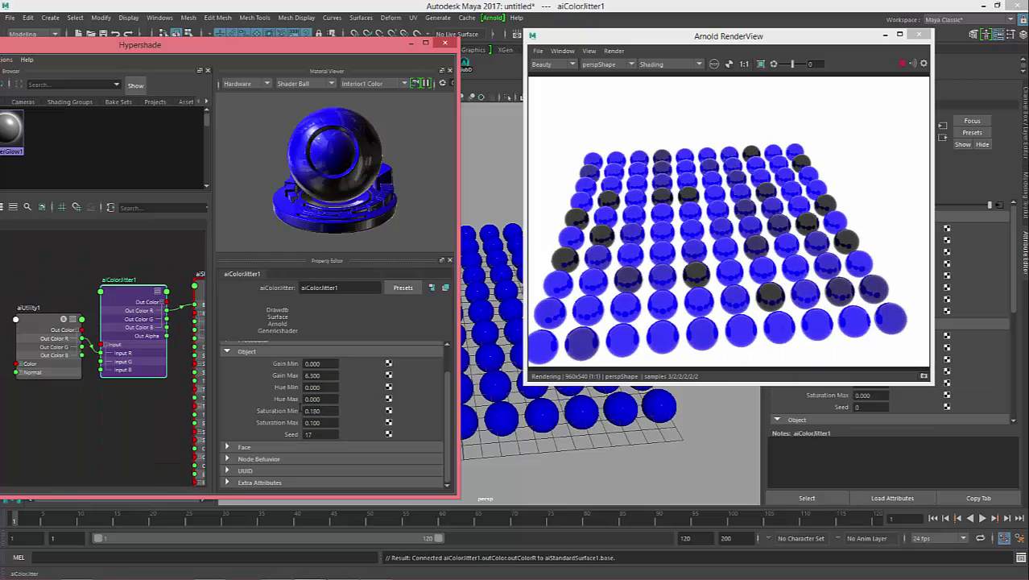
left_click_drag(319, 411, 306, 410, "ctrl")
mouse_move(322, 376)
left_mouse_down("ctrl")
mouse_move(344, 374)
mouse_move(334, 375)
left_mouse_up("ctrl")
type("0")
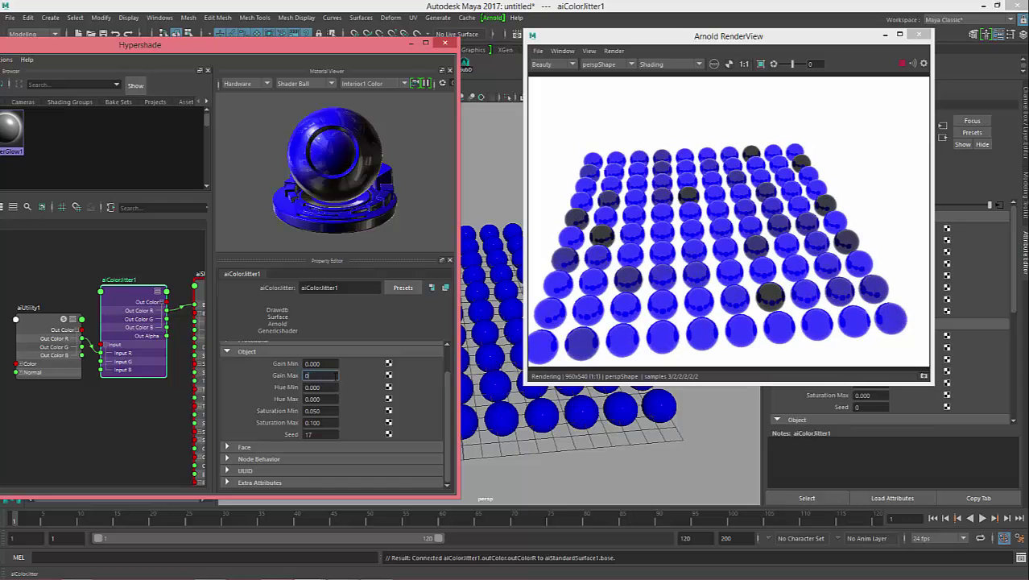
key("Return")
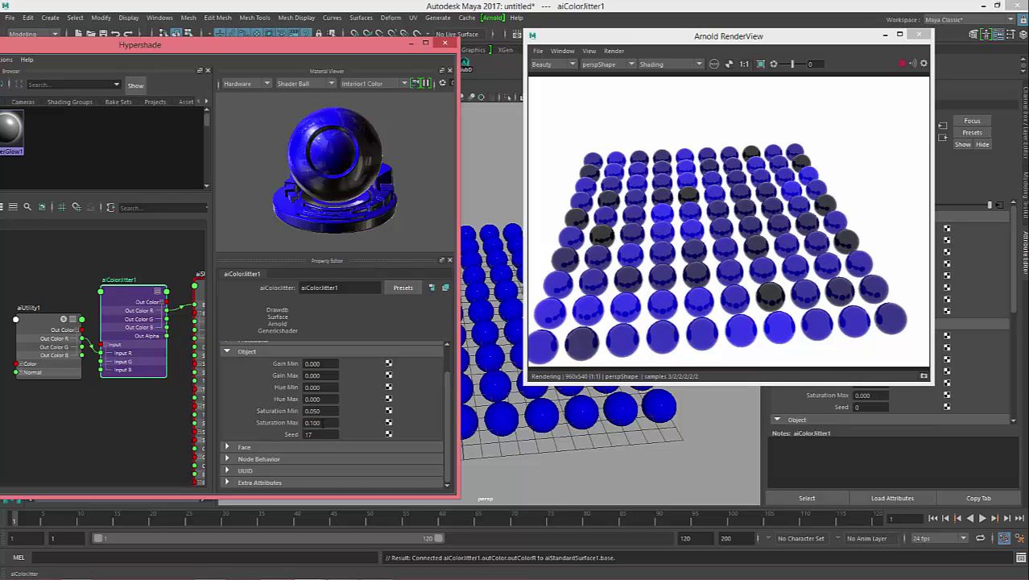
Step: Set Saturation Min to 0 and drive Saturation Max negative, toward -0.68
mouse_move(321, 422)
left_mouse_down("ctrl")
mouse_move(359, 421)
mouse_move(335, 435)
mouse_move(347, 435)
left_mouse_up("ctrl")
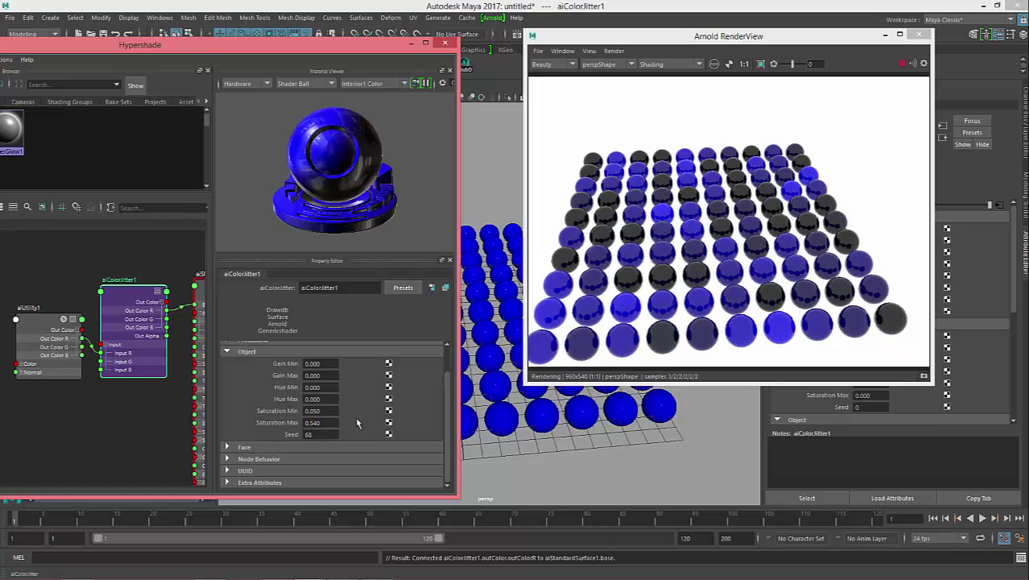
left_click_drag(326, 421, 328, 411, "ctrl")
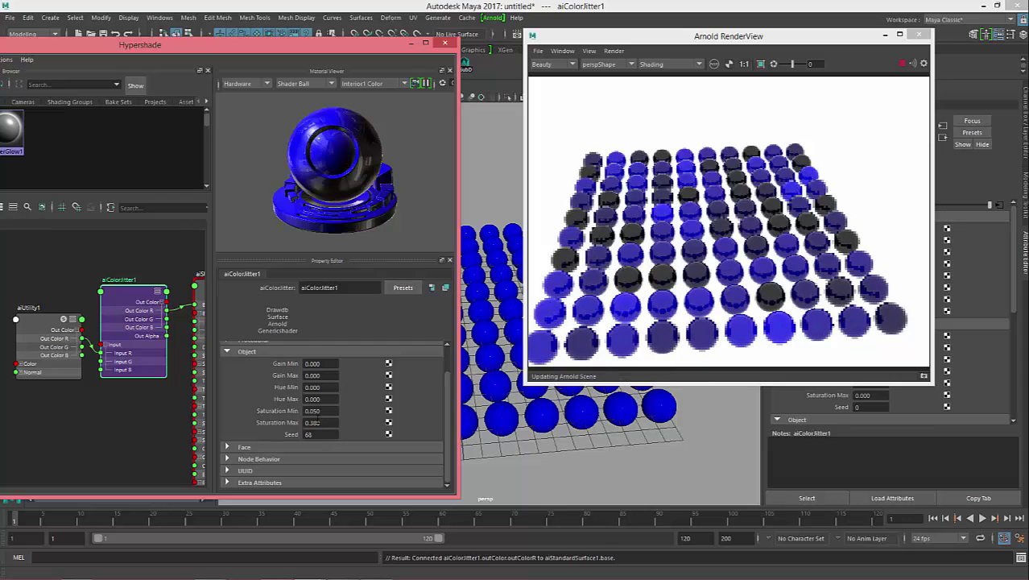
left_click(327, 412)
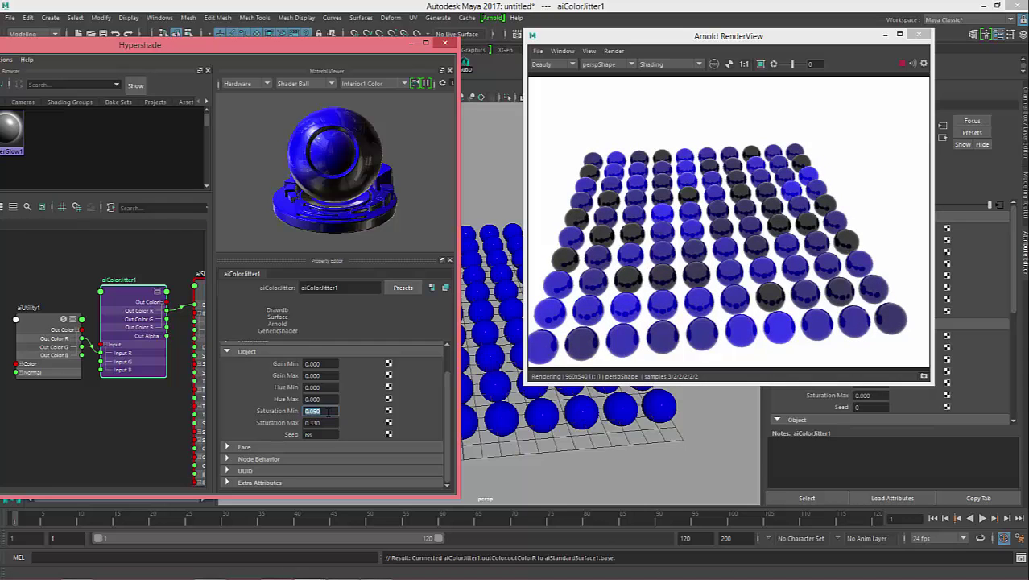
type("0")
key("Return")
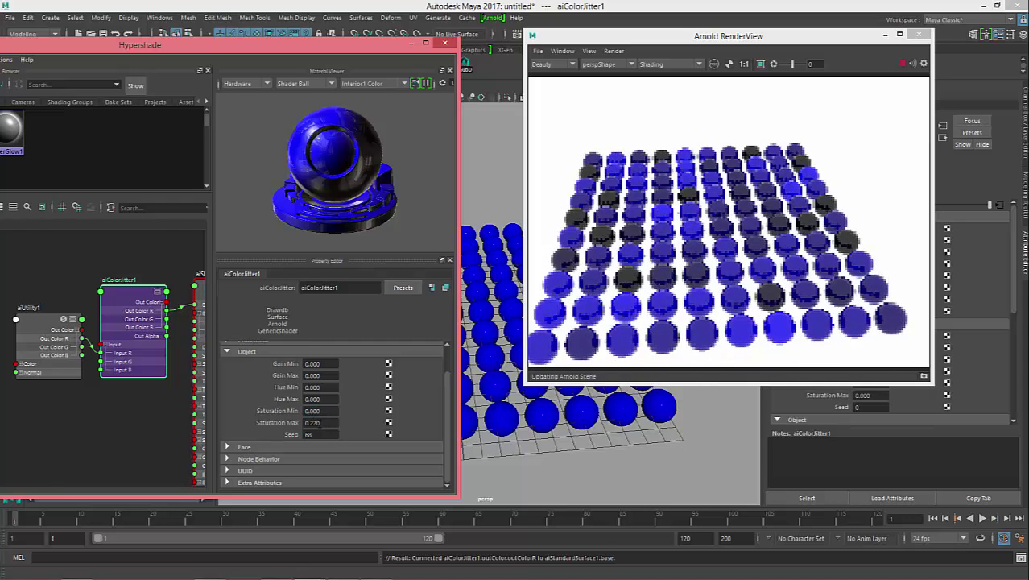
mouse_move(323, 422)
left_mouse_down("ctrl")
mouse_move(287, 422)
mouse_move(338, 422)
mouse_move(273, 421)
left_mouse_up("ctrl")
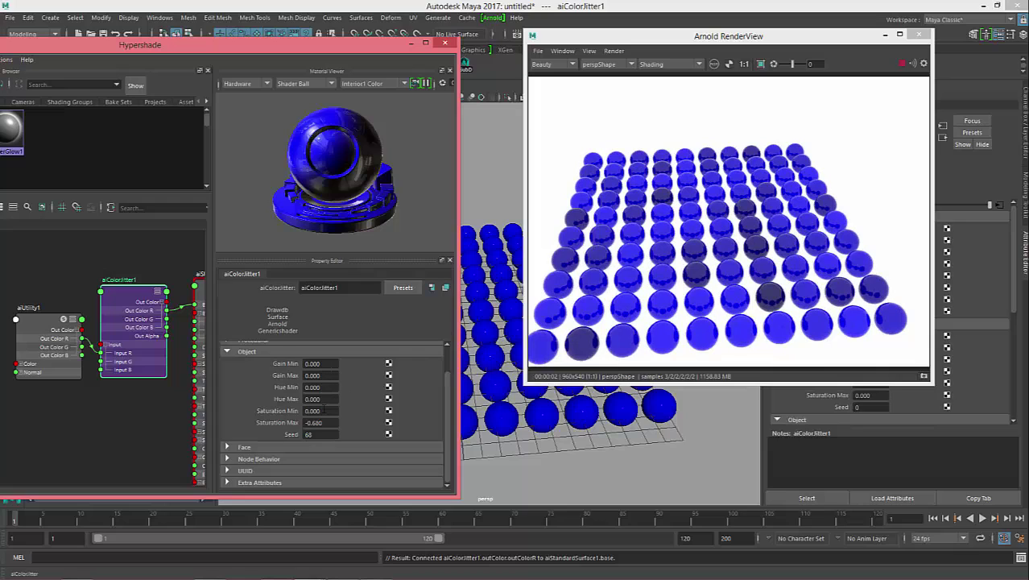
Step: Give aiColorJitter1 Saturation Min 0.3, Gain Min 0.62 and Gain Max 8.43
left_click_drag(327, 411, 351, 409, "ctrl")
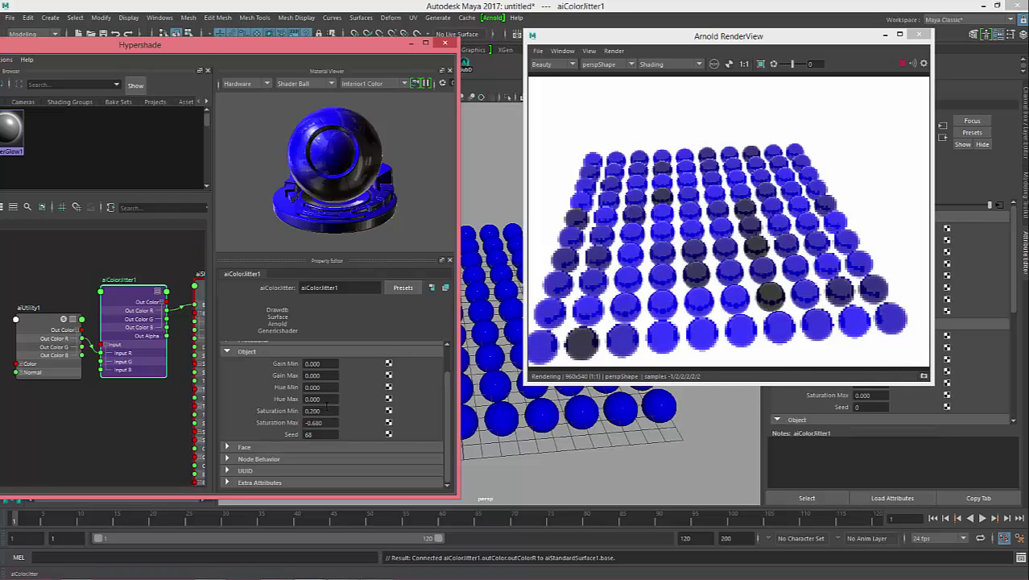
mouse_move(337, 411)
left_mouse_down("ctrl")
mouse_move(344, 406)
mouse_move(326, 408)
mouse_move(325, 364)
mouse_move(345, 368)
left_mouse_up("ctrl")
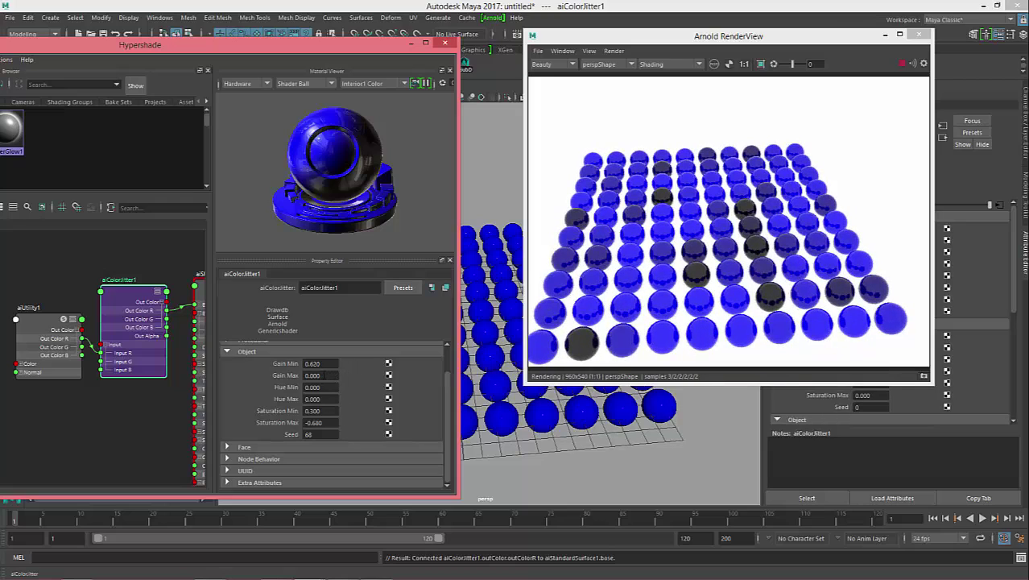
left_click_drag(322, 375, 623, 354, "ctrl")
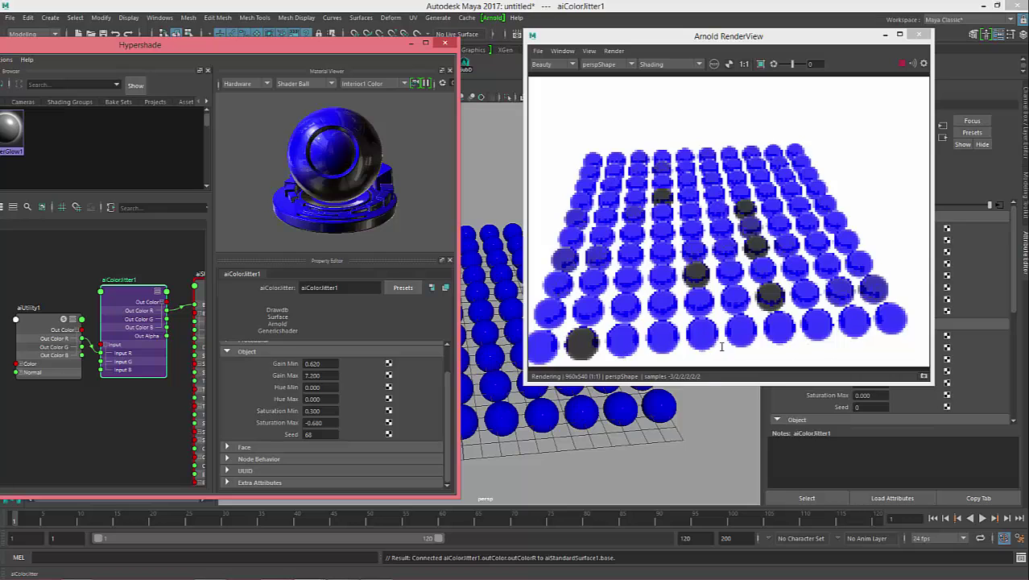
left_click_drag(777, 351, 721, 420, "ctrl")
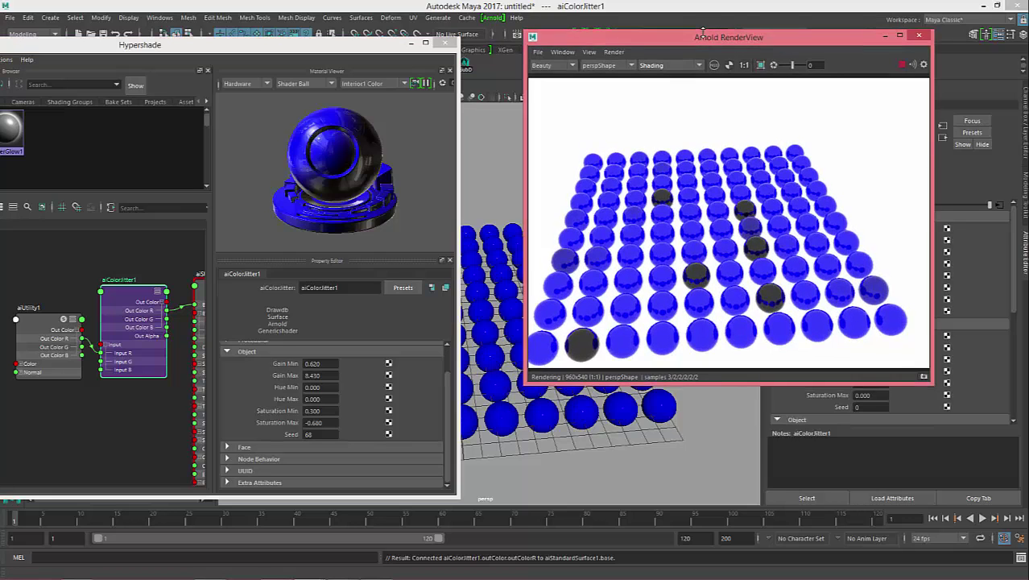